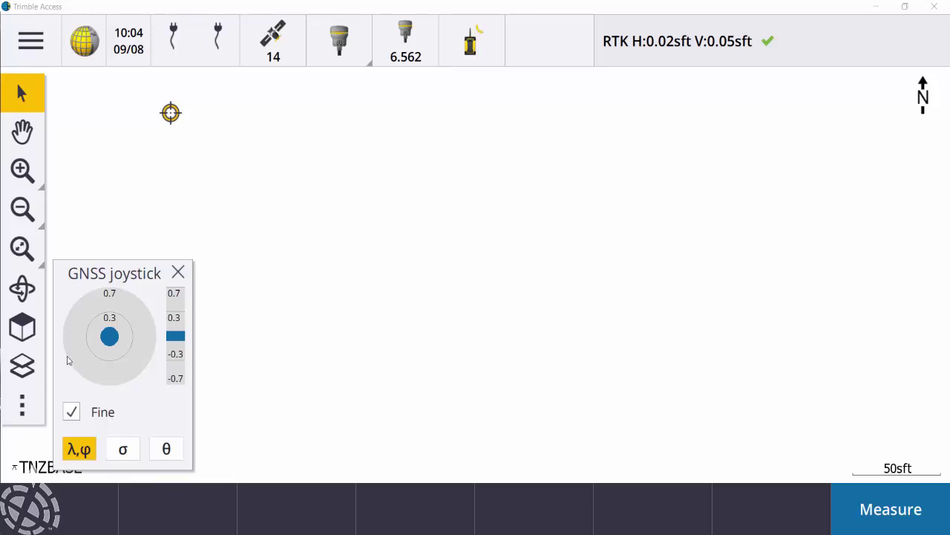
- Make the map files CL of Field.dxf and CL of Field.xml visible and selectable on the map
left_click(23, 369)
left_click(23, 369)
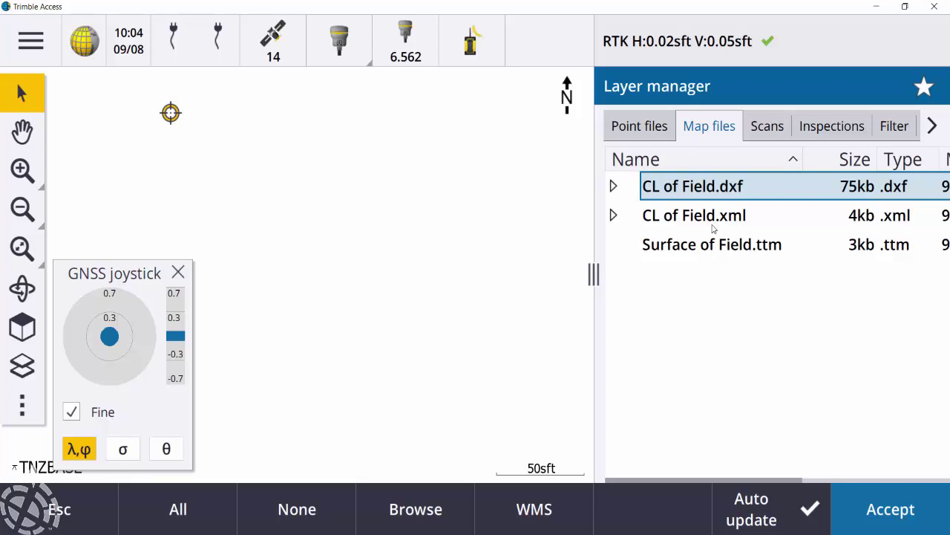
left_click(695, 192)
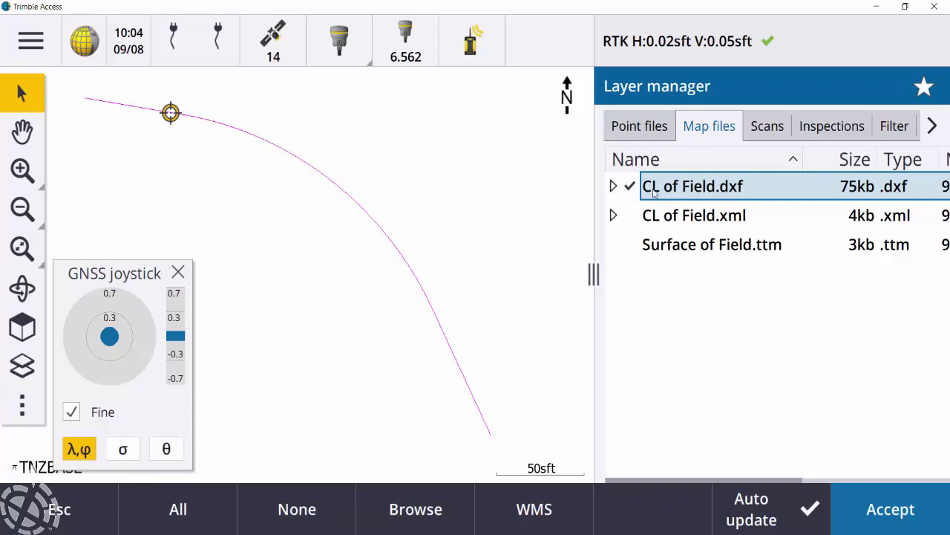
left_click(677, 195)
left_click(668, 226)
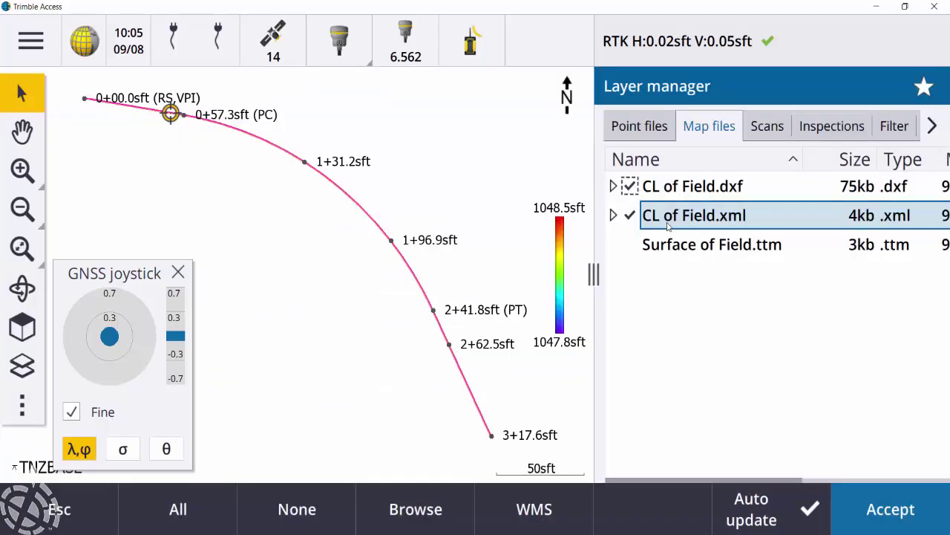
left_click(668, 226)
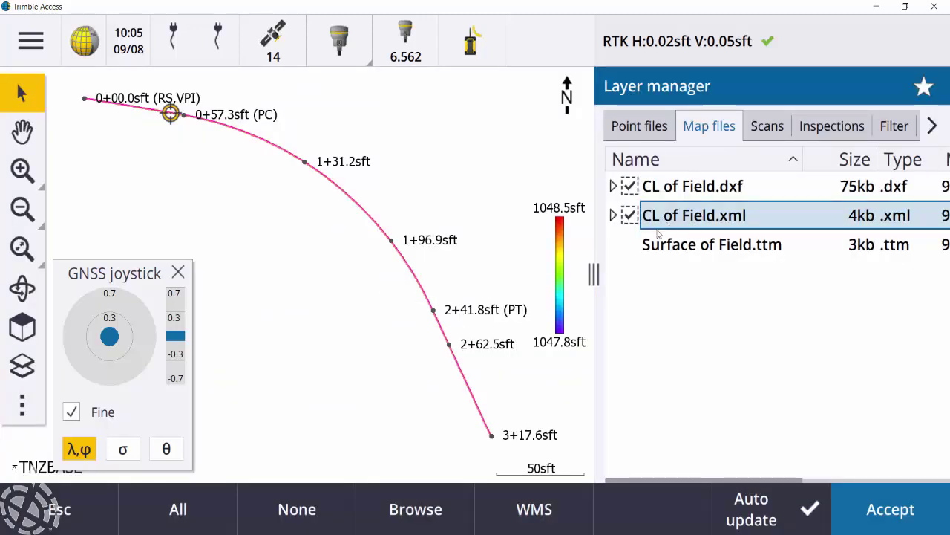
left_click(897, 514)
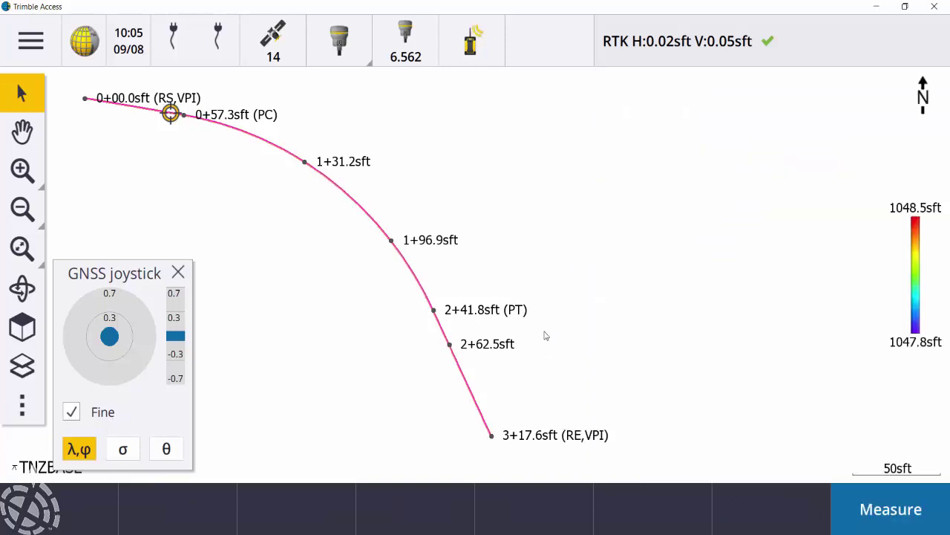
- Orbit the map in 3D to compare the elevations of the DXF and LandXML centerlines
left_click(19, 203)
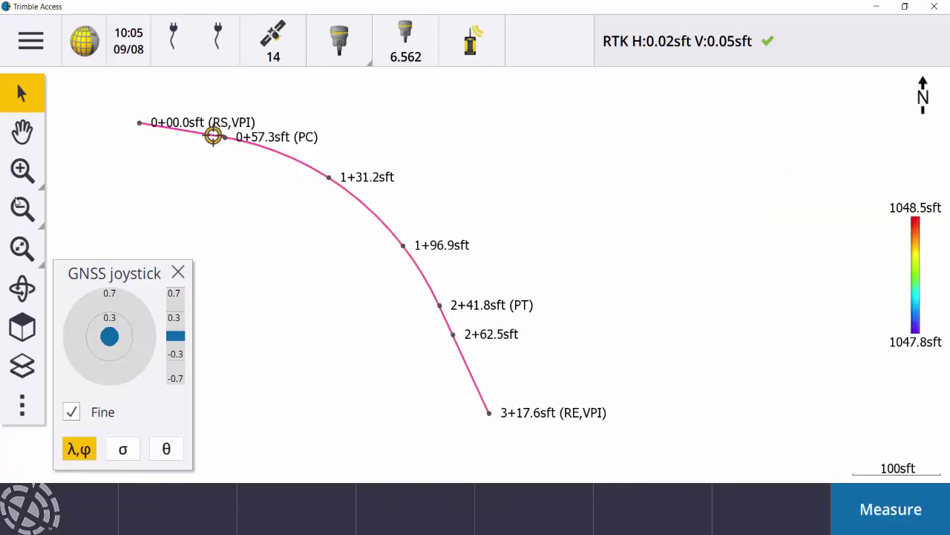
left_click(28, 291)
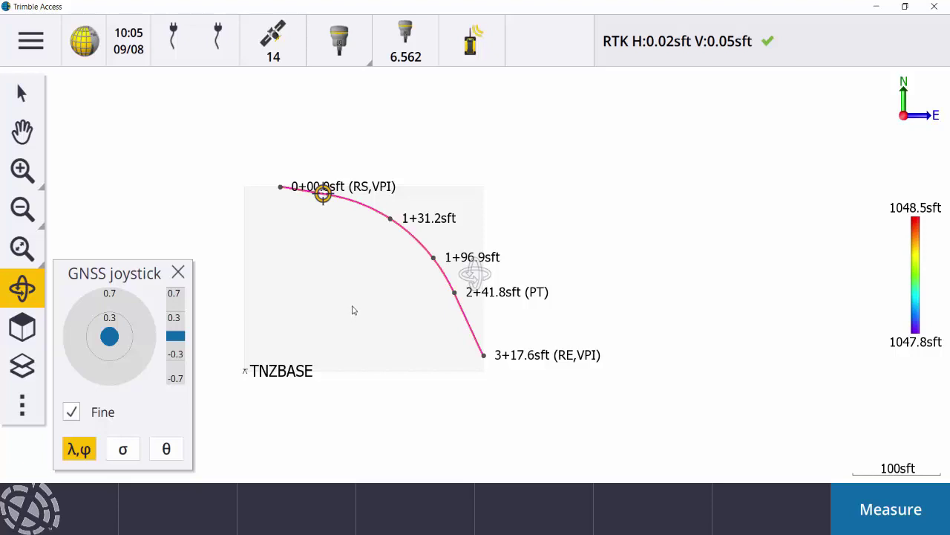
left_click_drag(350, 320, 355, 308)
left_click(23, 210)
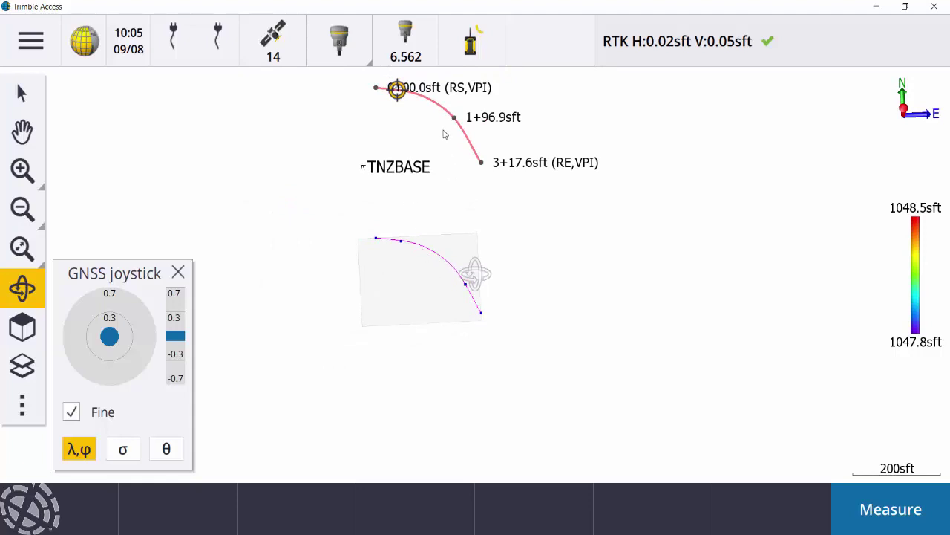
left_click(36, 139)
left_click_drag(240, 168, 222, 202)
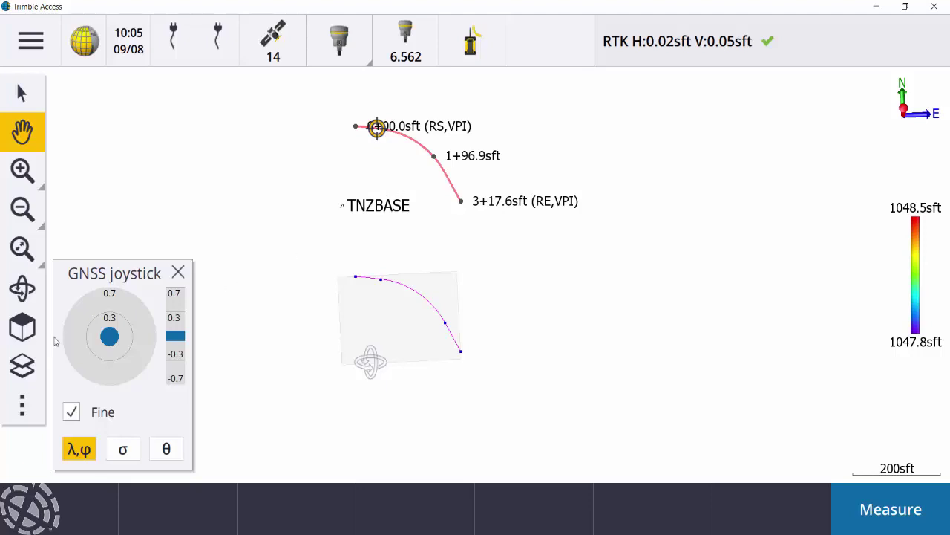
- Return the map to plan view and frame the full centerline
left_click(32, 336)
left_click(67, 233)
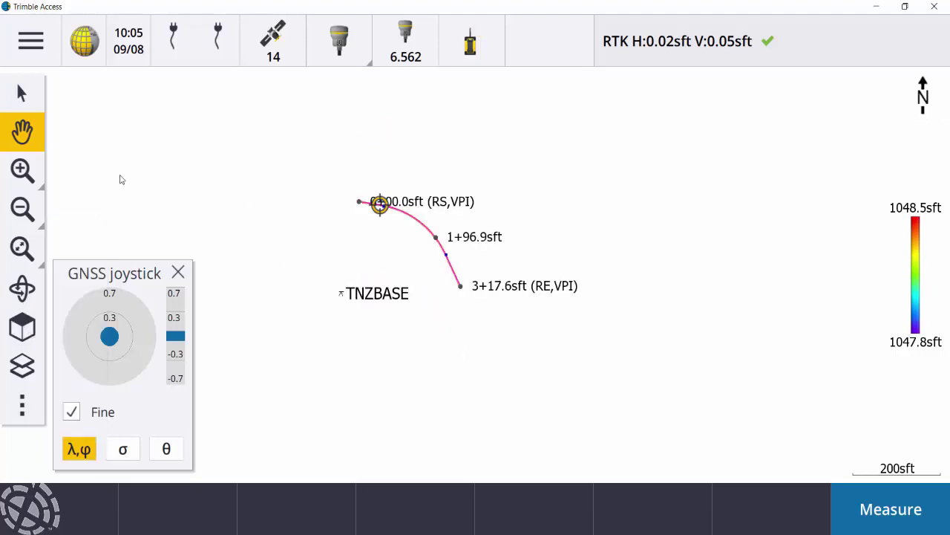
left_click(22, 169)
left_click(23, 170)
left_click_drag(219, 216, 257, 278)
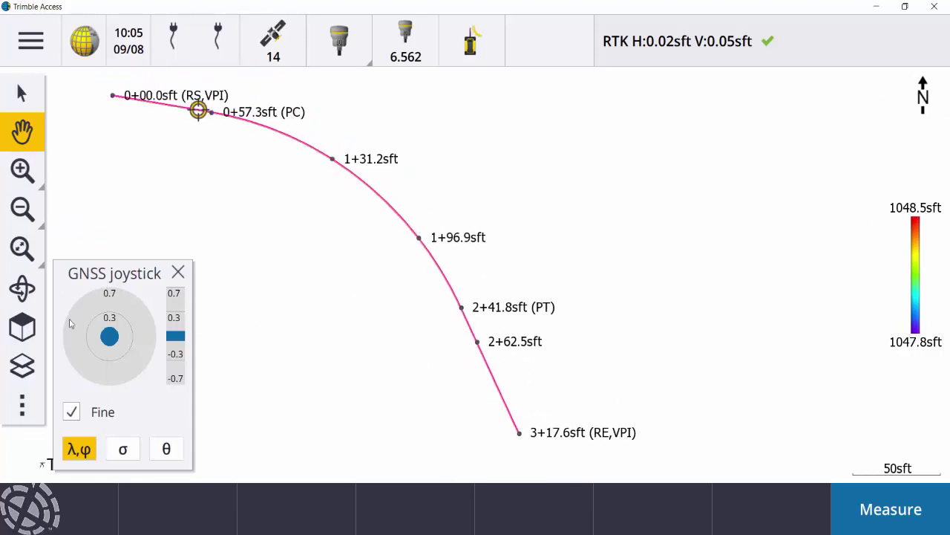
- Hide CL of Field.xml on the map, leaving CL of Field.dxf visible and selectable
left_click(25, 364)
left_click(698, 217)
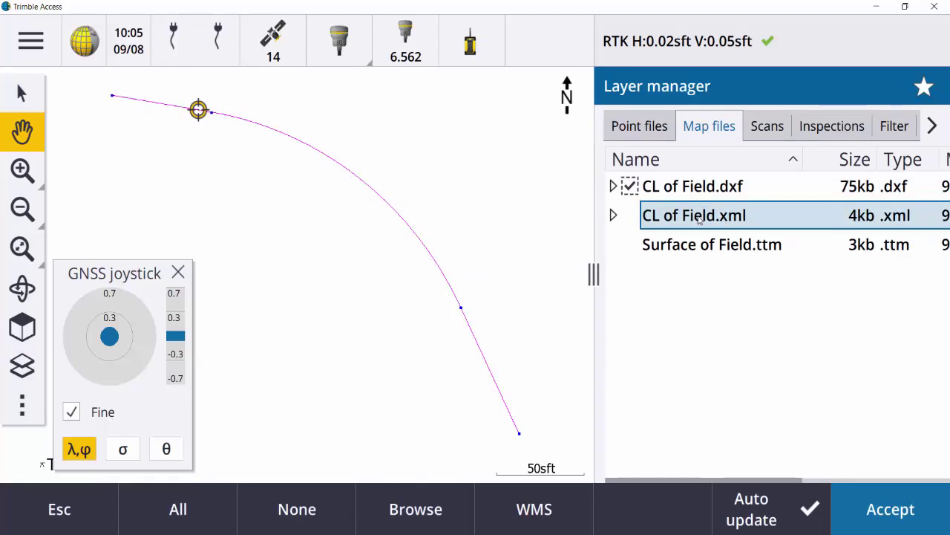
left_click(894, 511)
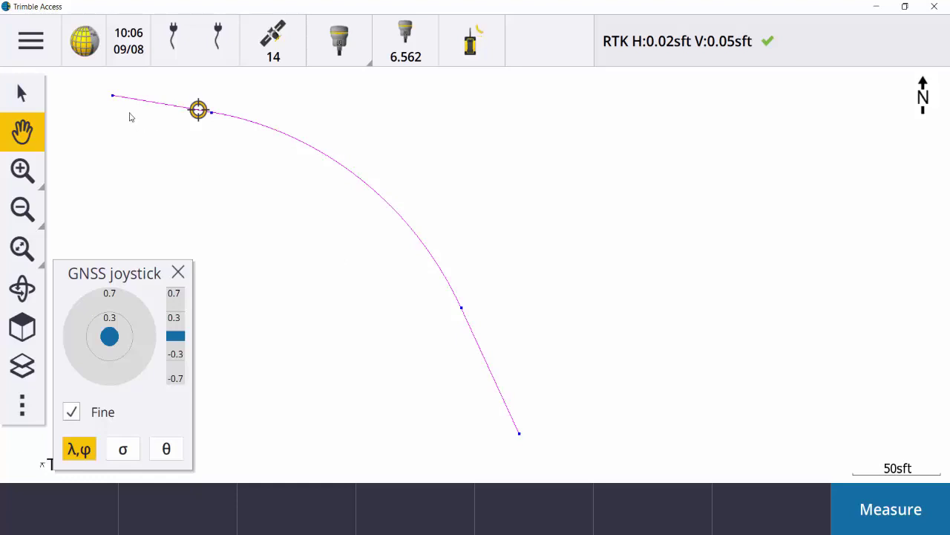
- Select the DXF centerline's two straight segments and its curve individually, then clear the selection
left_click(22, 94)
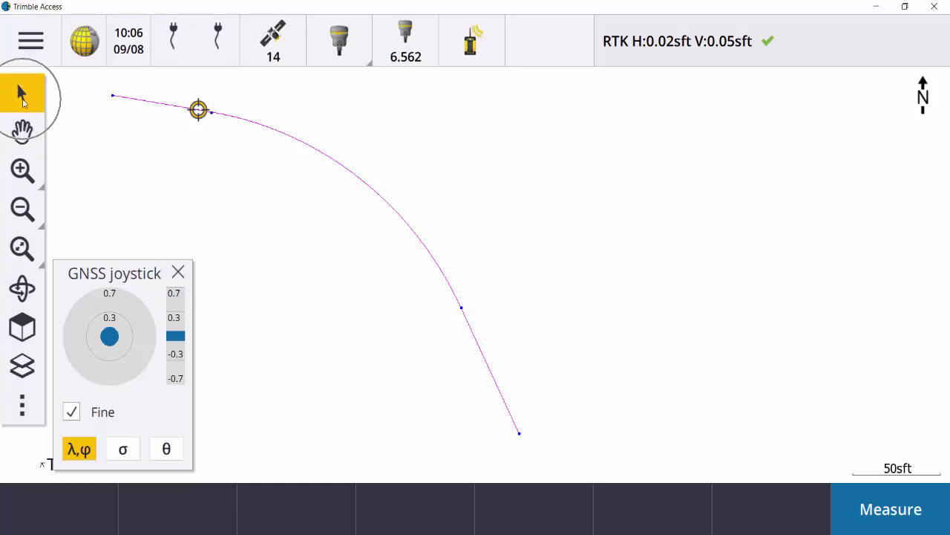
left_click(124, 101)
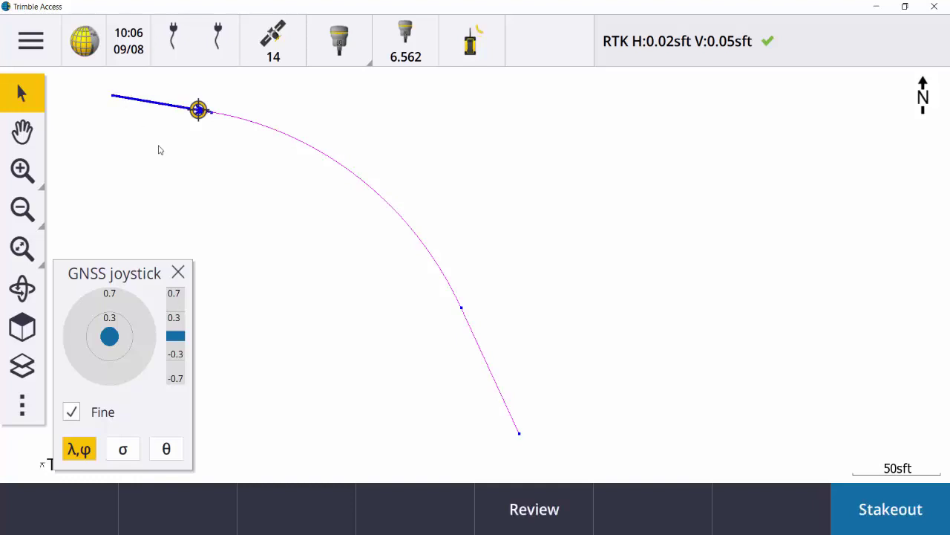
left_click(274, 134)
left_click(476, 343)
left_click(127, 173)
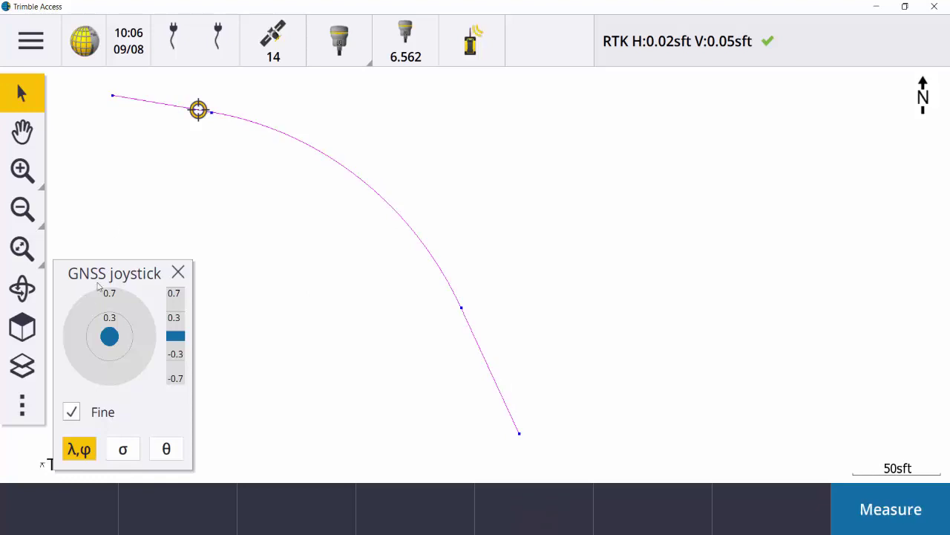
- Turn off Explode polylines in the map settings and select the DXF centerline as a single polyline
left_click(23, 405)
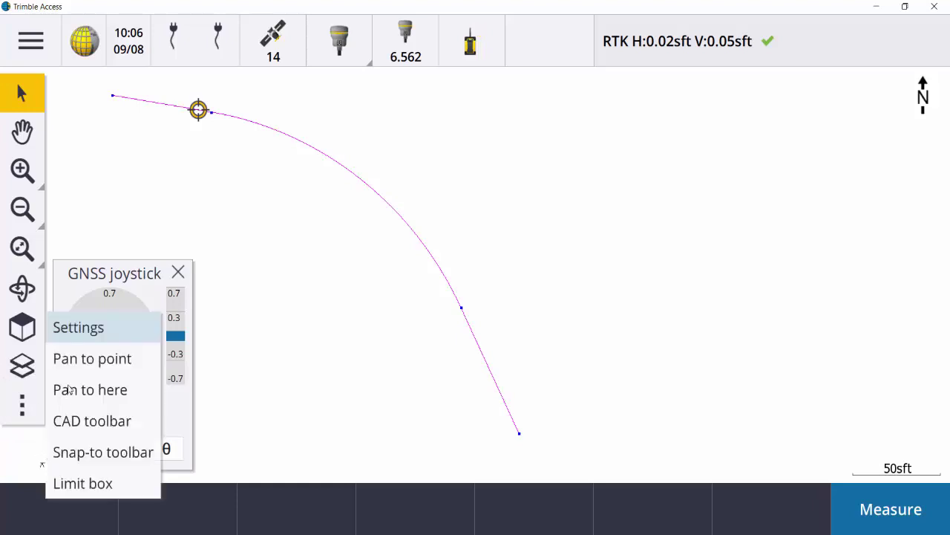
left_click(80, 332)
left_click(22, 405)
left_click(91, 334)
left_click_drag(111, 273, 294, 227)
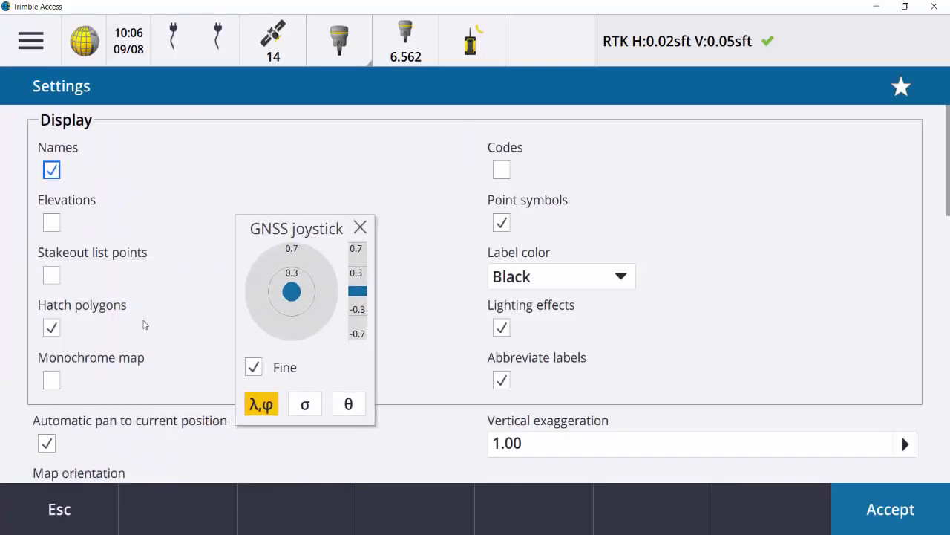
scroll(143, 325, "down", 3)
scroll(144, 325, "down", 3)
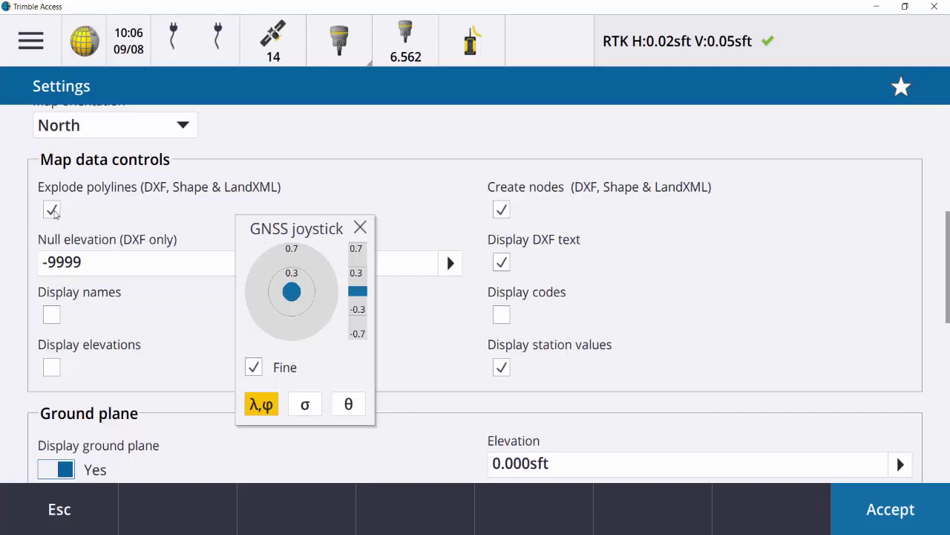
left_click(52, 211)
left_click(905, 522)
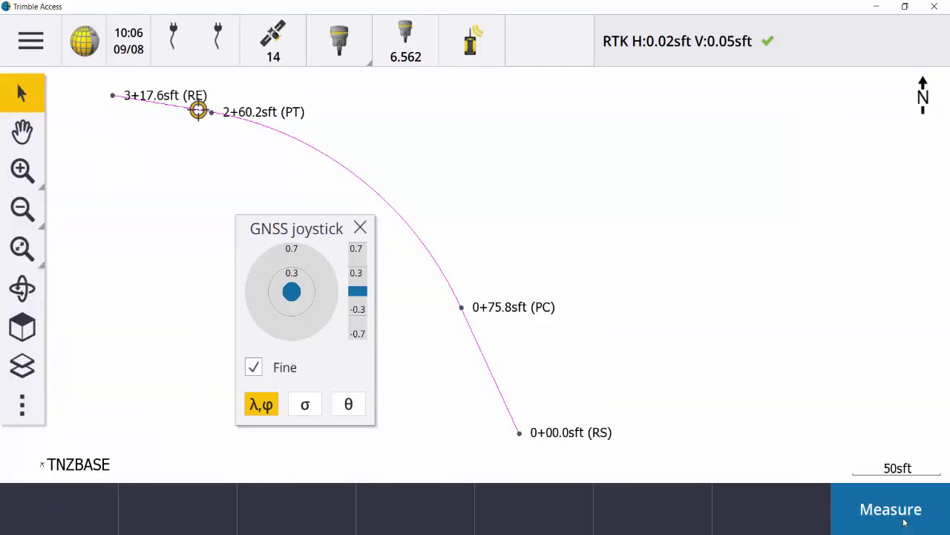
left_click(166, 105)
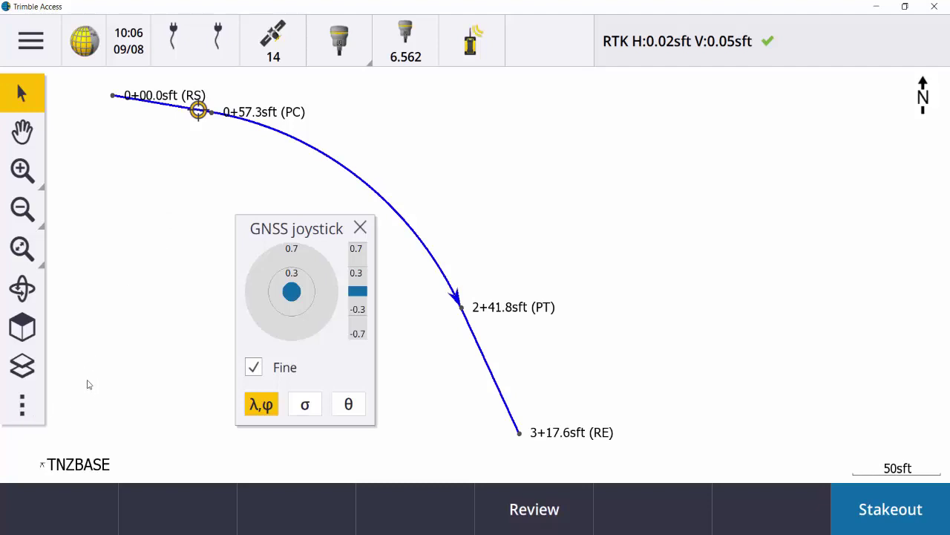
- Turn Explode polylines on in the map settings and move the GNSS joystick clear of the centerline
left_click(16, 409)
left_click(101, 329)
scroll(96, 423, "down", 5)
left_click(51, 349)
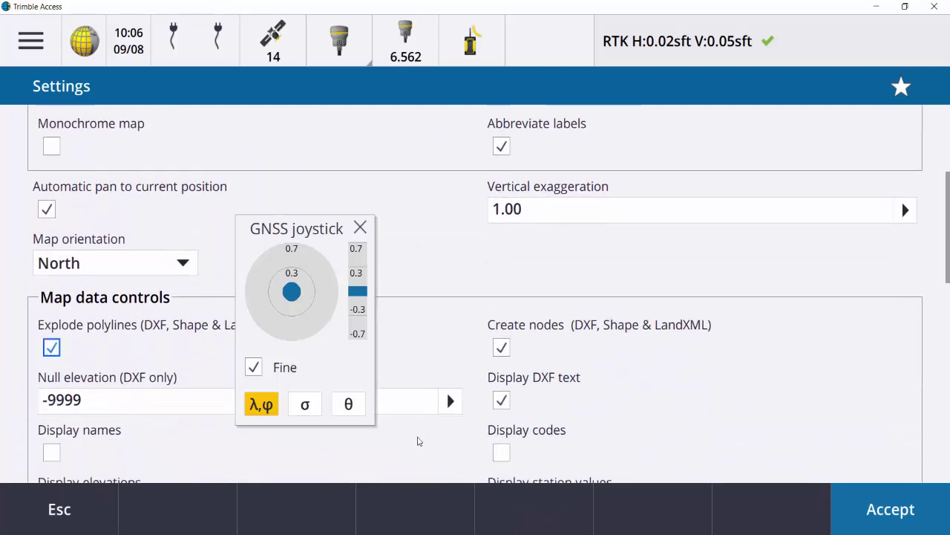
left_click(884, 510)
left_click_drag(304, 237, 119, 278)
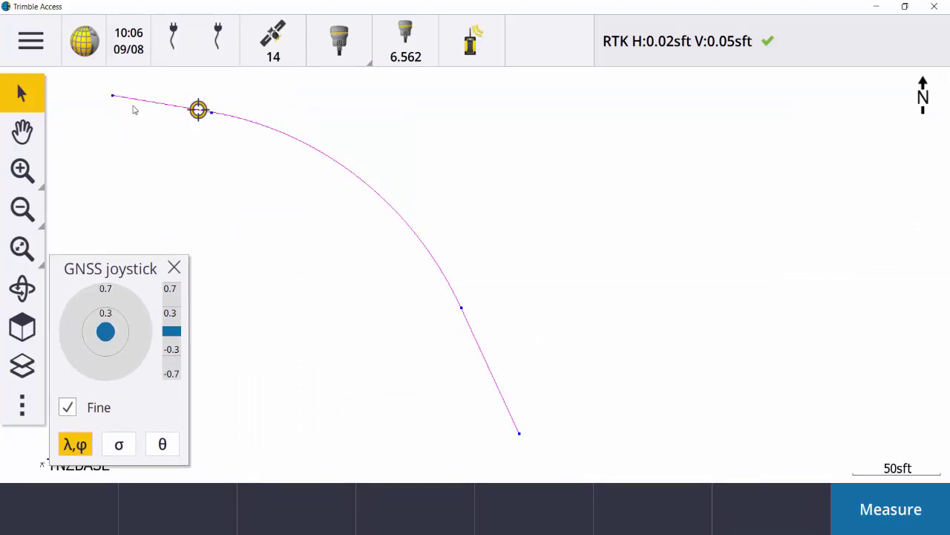
- Review the details of the node at the northwest end of the DXF centerline, then close them
left_click(122, 100)
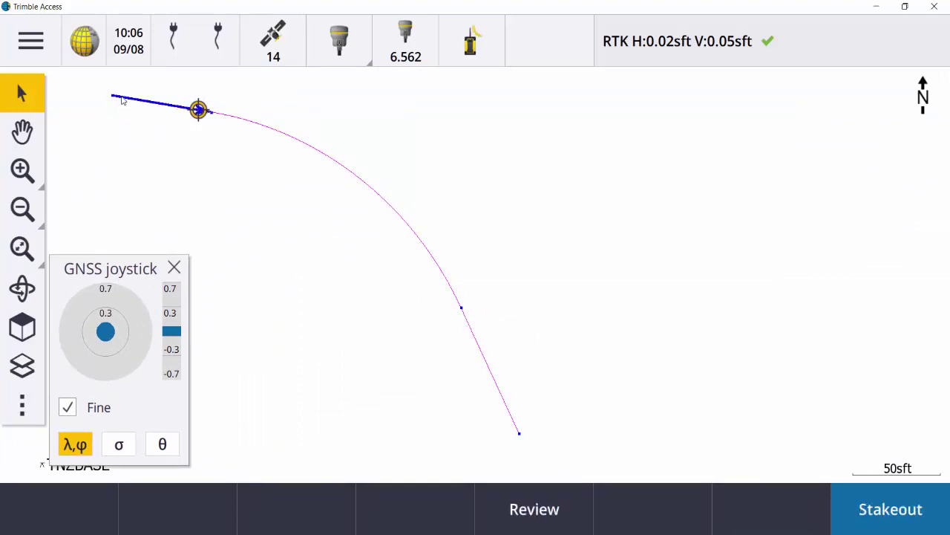
left_click(127, 110)
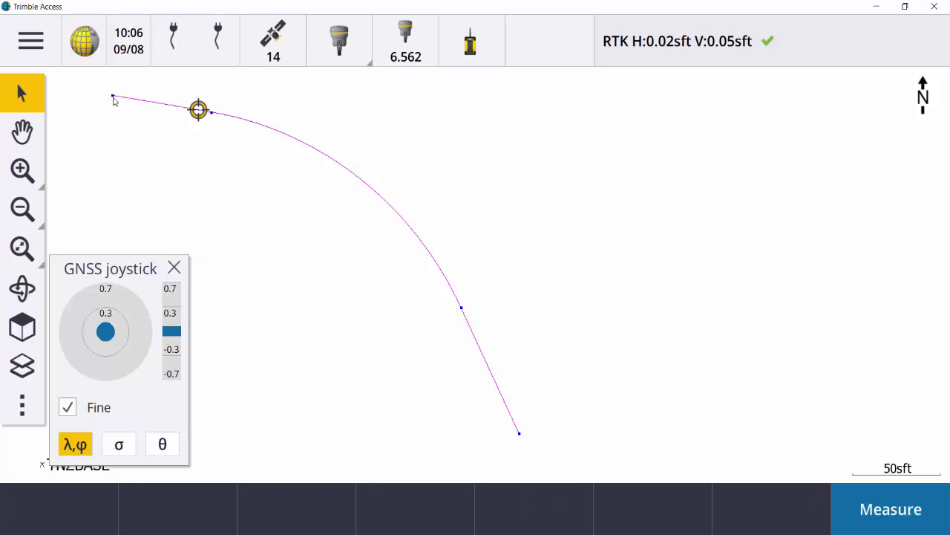
left_click(113, 98)
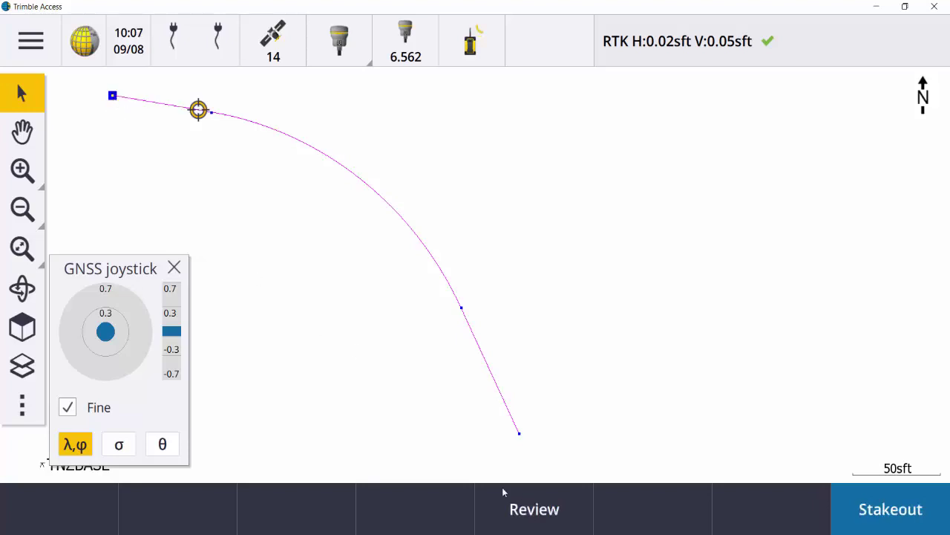
left_click(533, 511)
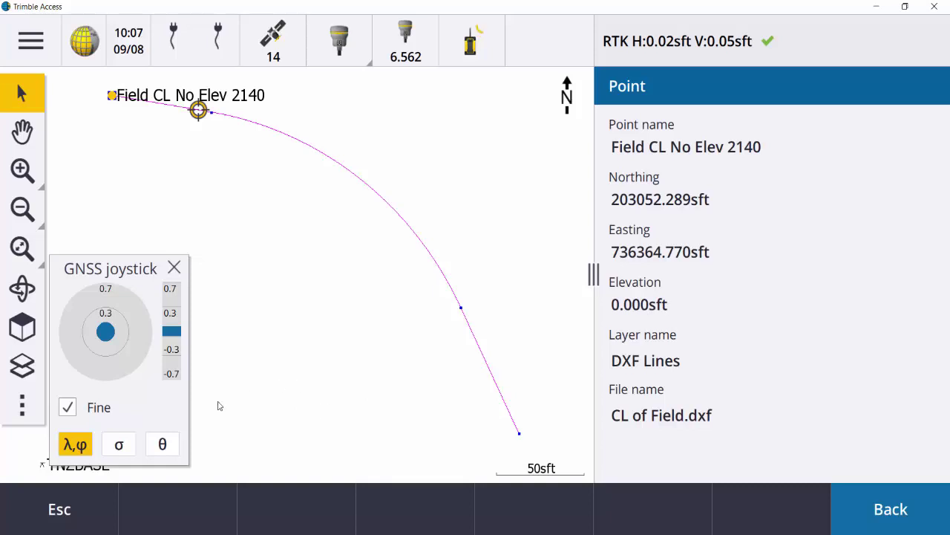
left_click(91, 513)
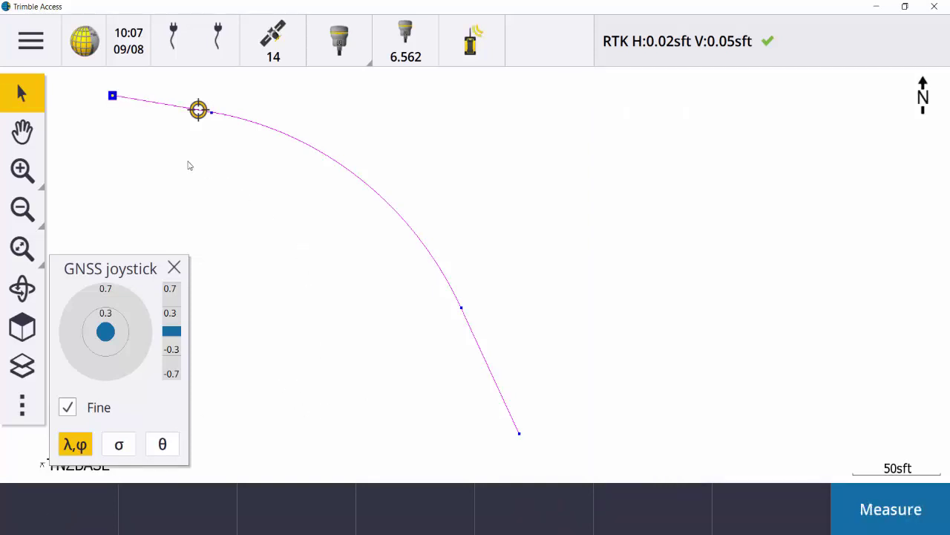
- Select the northwest straight segment alternately near each end to compare its direction, clearing each selection
left_click(121, 97)
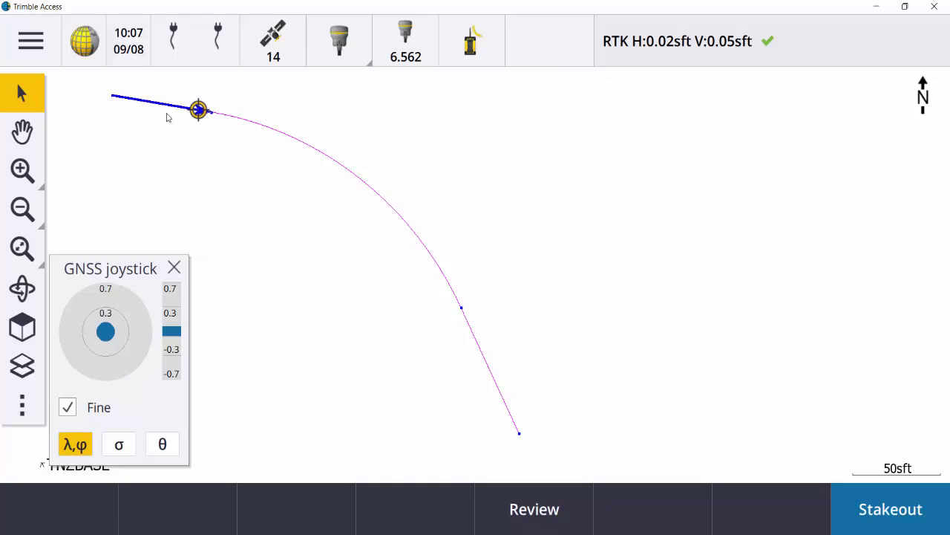
left_click(127, 103)
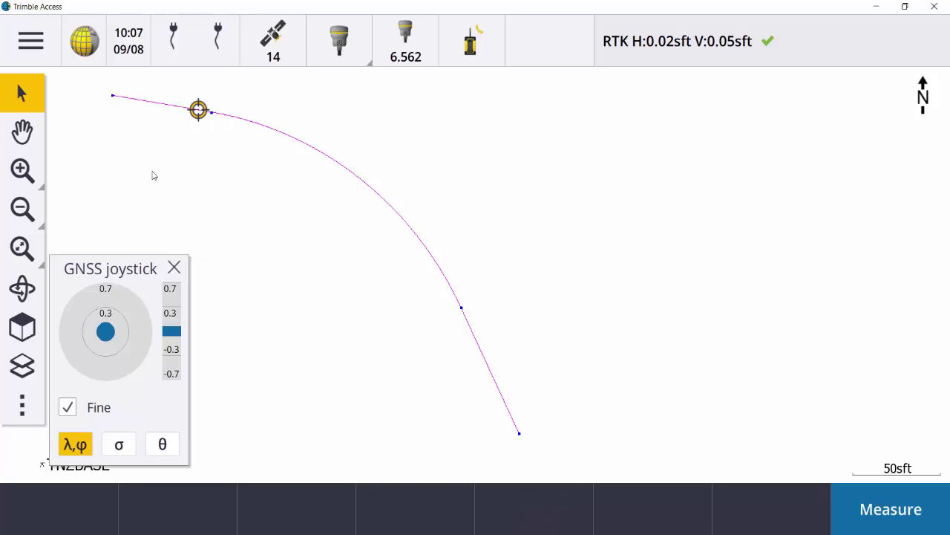
left_click(194, 110)
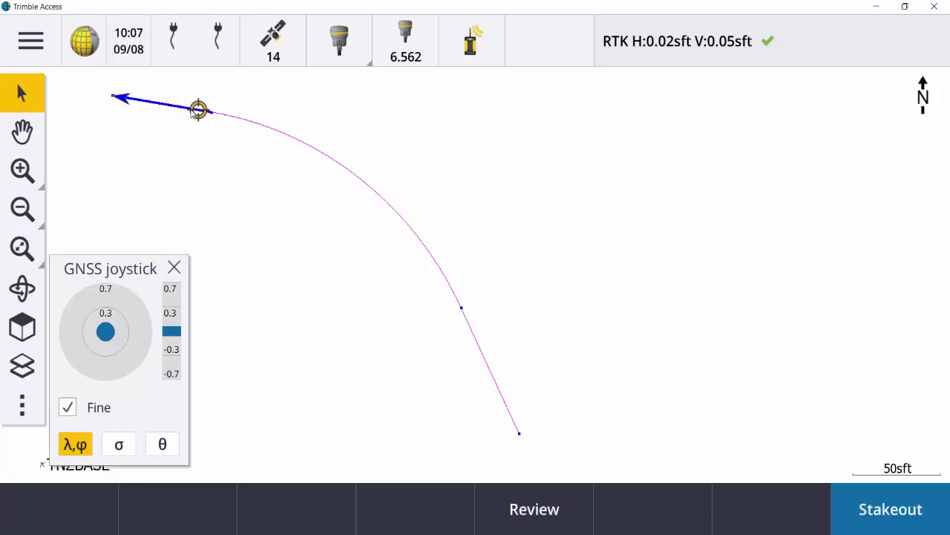
left_click(131, 130)
left_click(130, 103)
left_click(196, 166)
- Open line stakeout for the northwest segment in its reversed direction, then cancel it
left_click(194, 111)
double_click(195, 111)
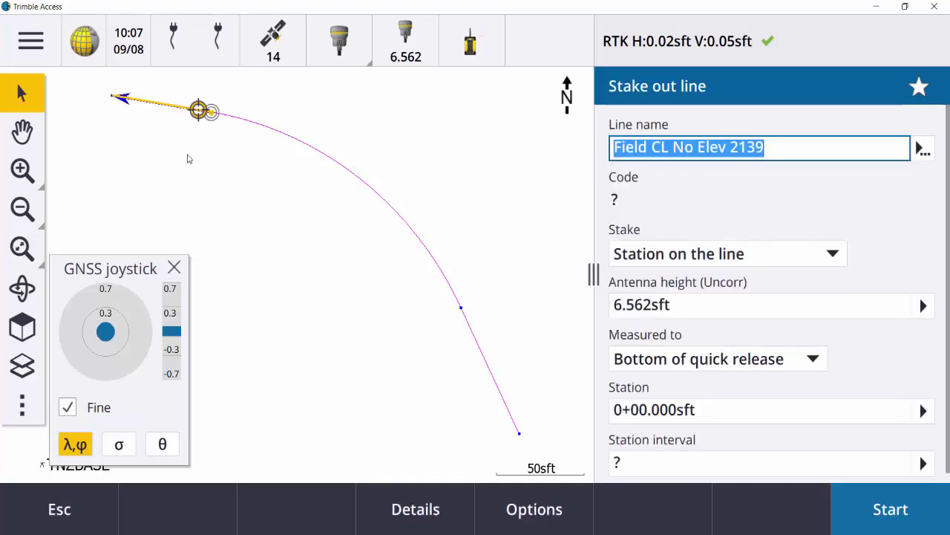
left_click(53, 506)
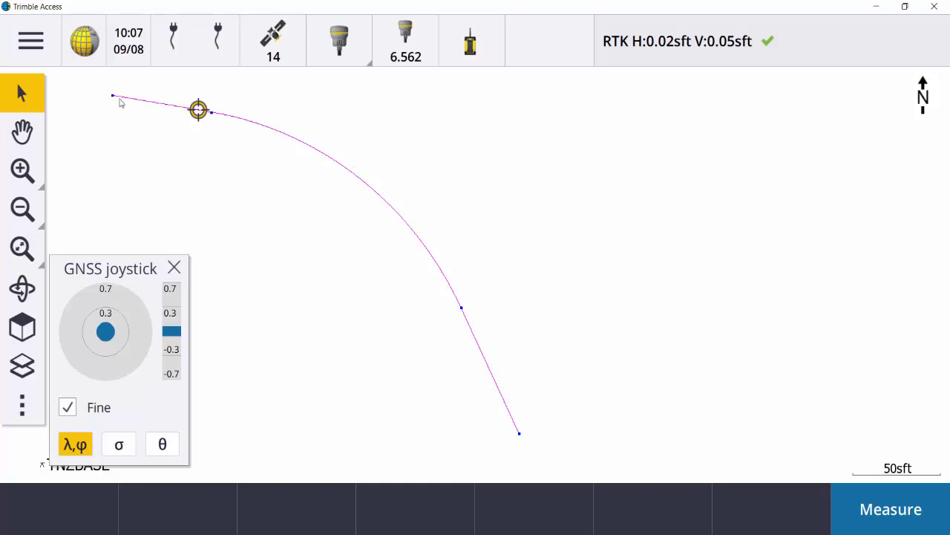
- Select the northwest segment from its northwest end and start line stakeout with the To the line method
left_click(123, 100)
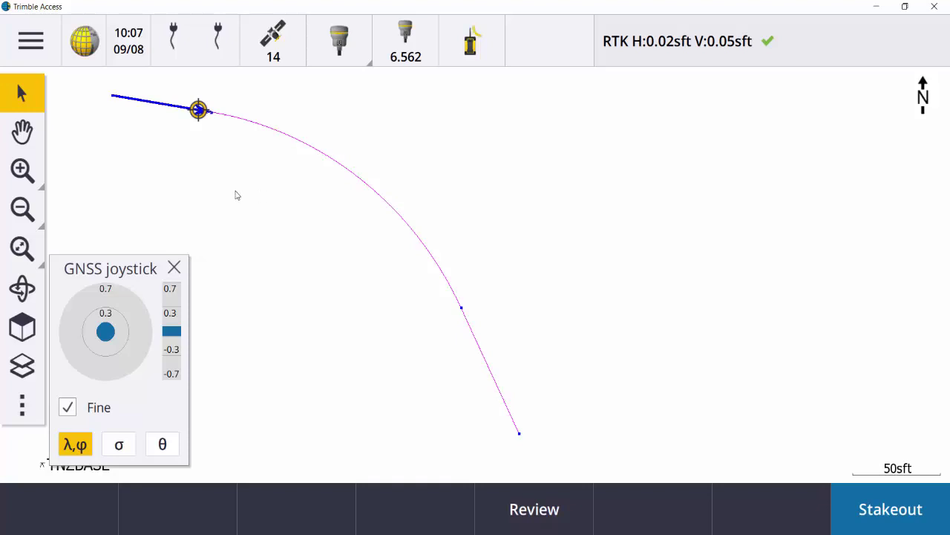
left_click(905, 517)
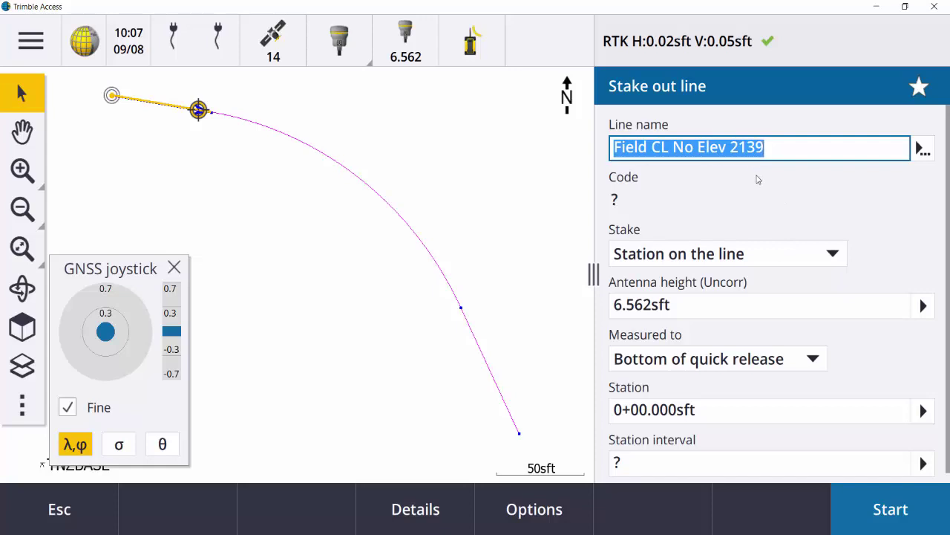
left_click(826, 255)
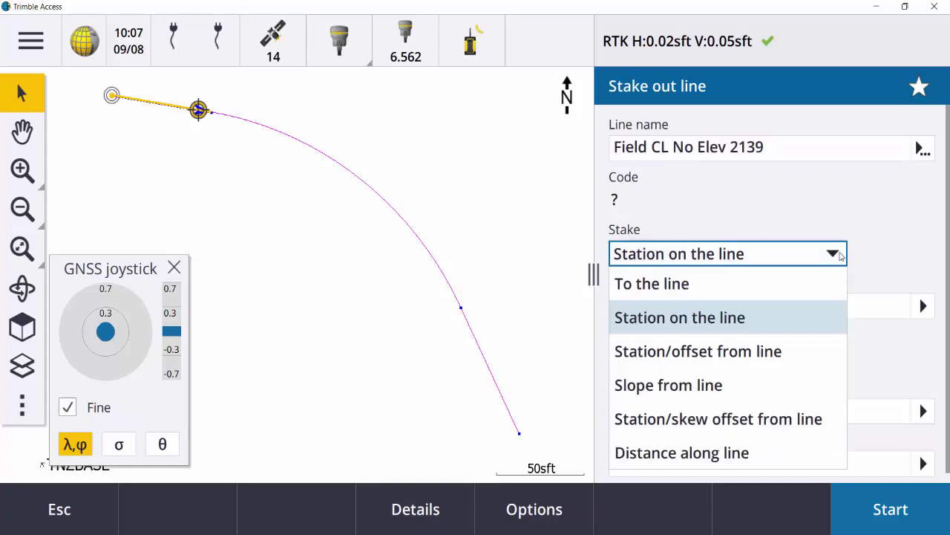
left_click(823, 286)
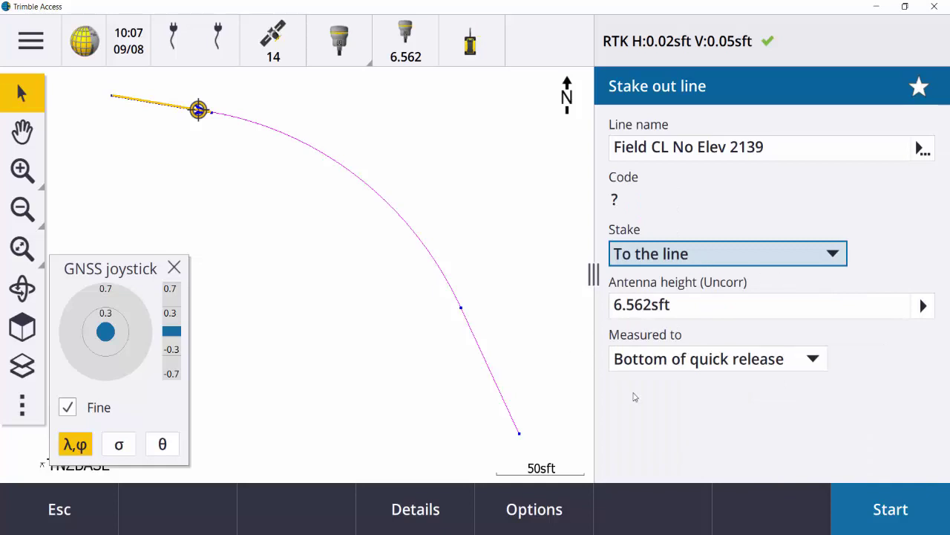
left_click(893, 511)
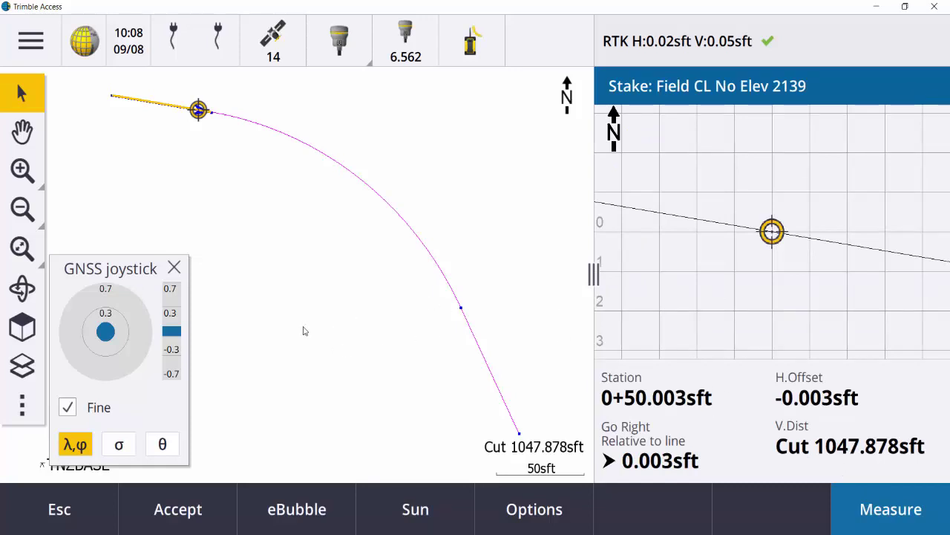
- Shift the simulated GNSS position to one side of the line and across to the other to compare the offset directions
left_click(102, 342)
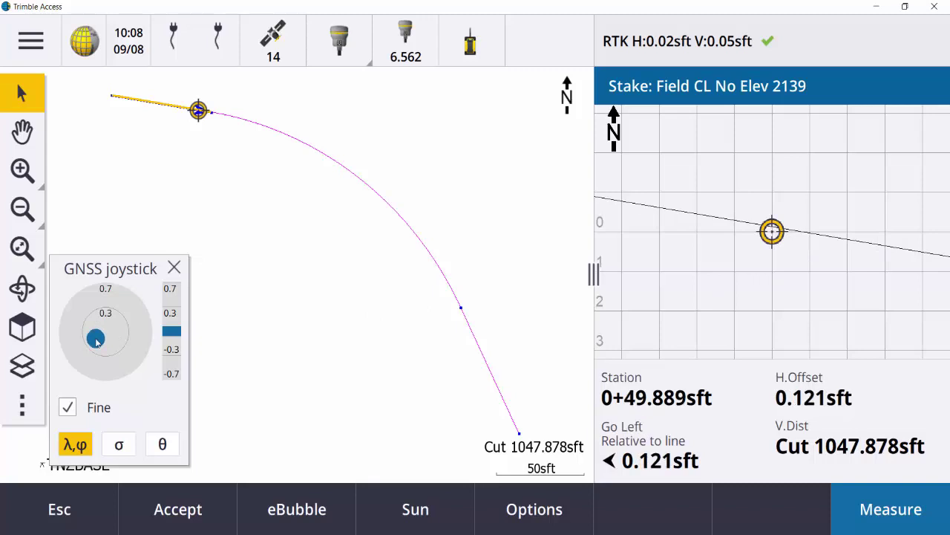
left_click(104, 315)
left_click(104, 315)
left_click(121, 339)
left_click(123, 348)
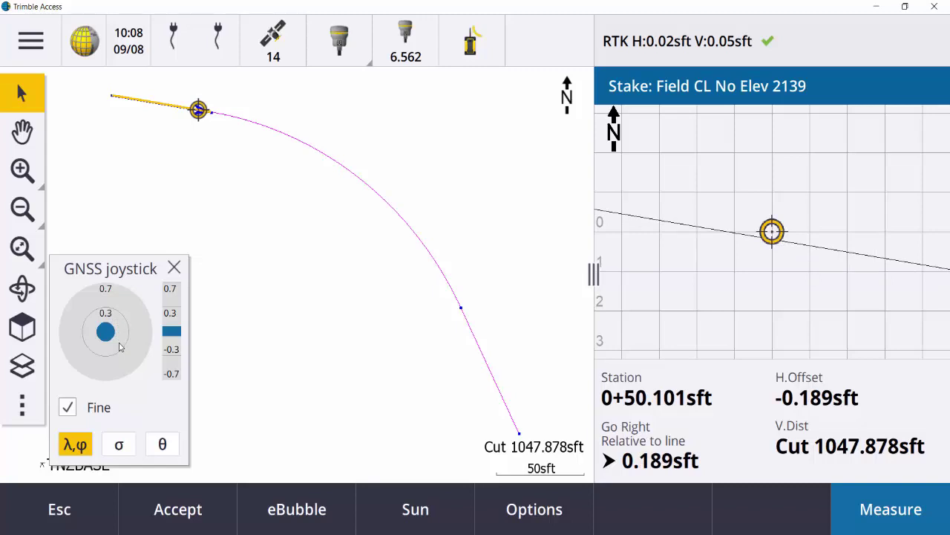
- Nudge the simulated GNSS position south in small moves until it is almost on the line
left_click(107, 335)
left_click(106, 336)
left_click(106, 335)
left_click(107, 336)
left_click(106, 336)
left_click(106, 336)
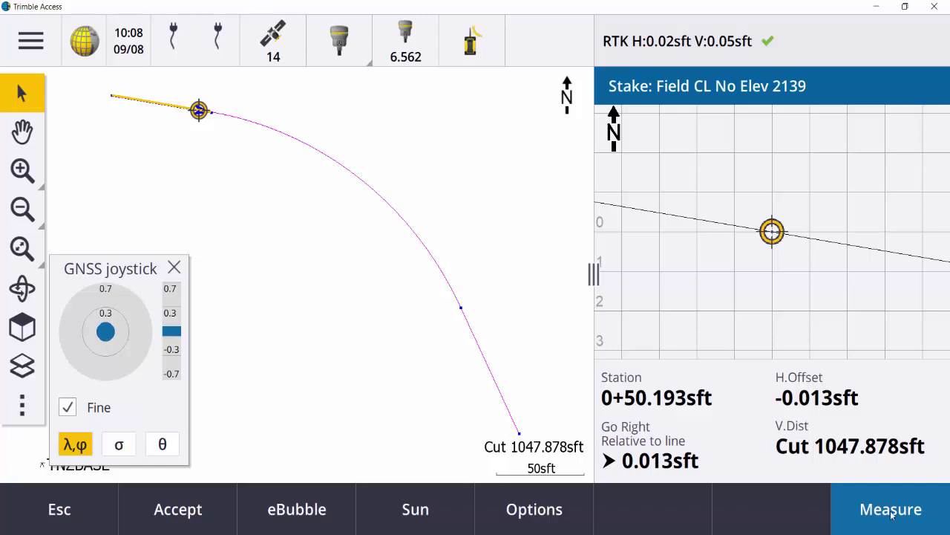
- Shift the GNSS position back toward station 0+50 and fine-tune it to near-zero horizontal offset from the line
left_click(96, 337)
left_click(98, 338)
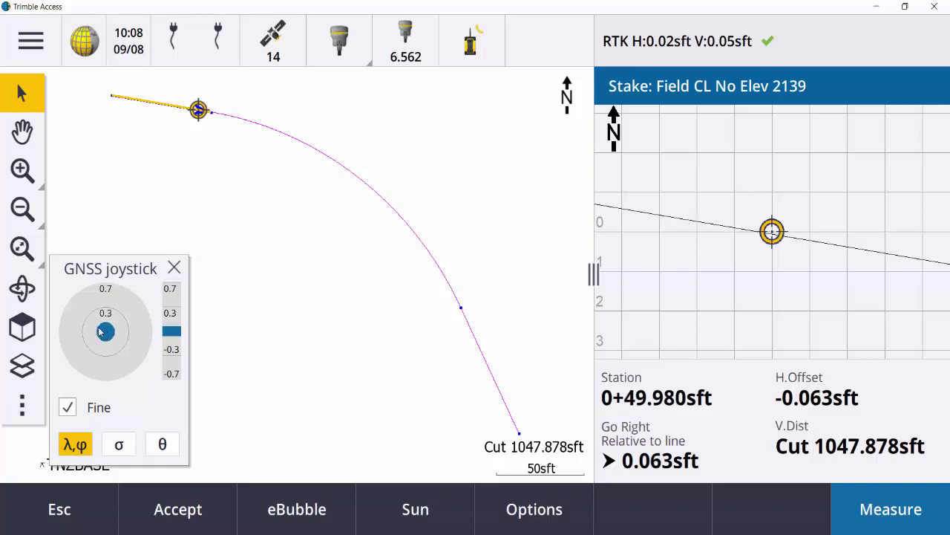
left_click(110, 336)
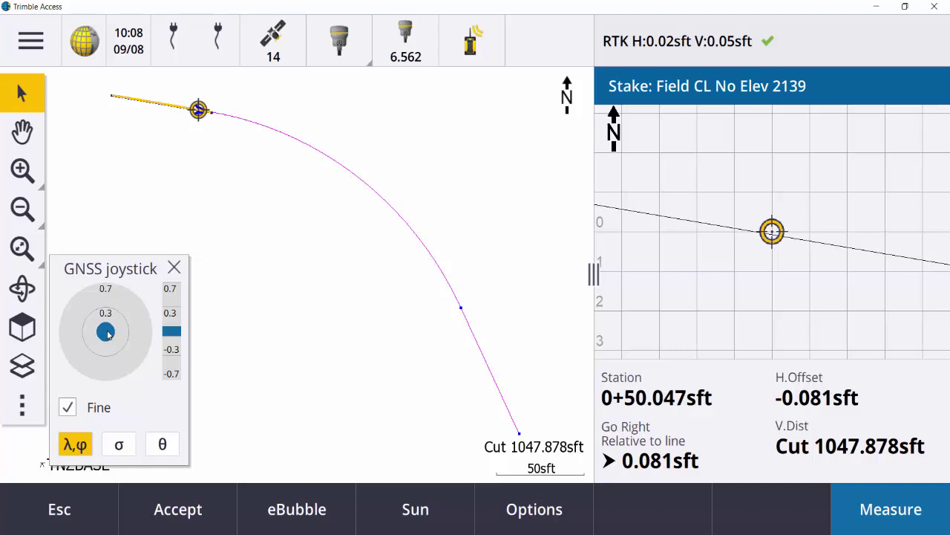
left_click(108, 334)
left_click(106, 335)
left_click(107, 336)
left_click(106, 336)
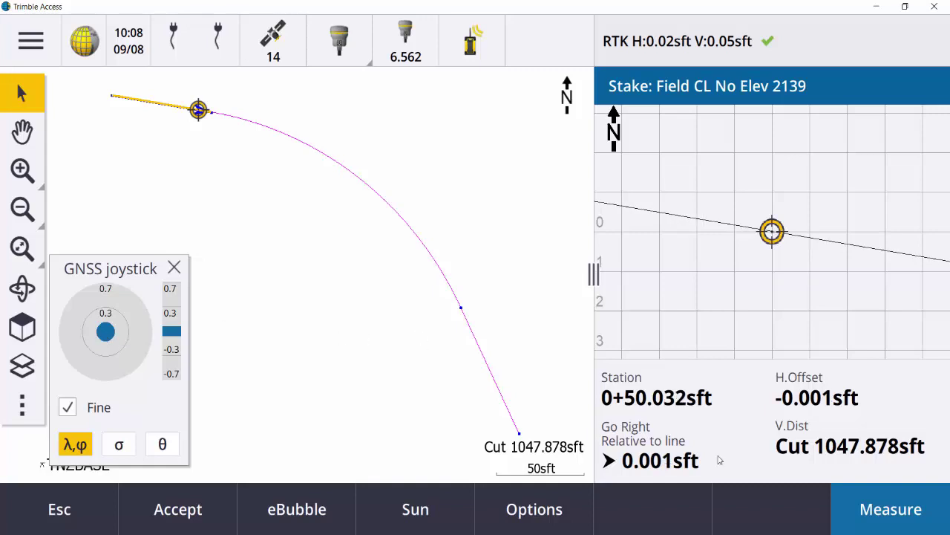
- Open the measurement form for the staked position, then return and close the To the line stakeout
left_click(876, 508)
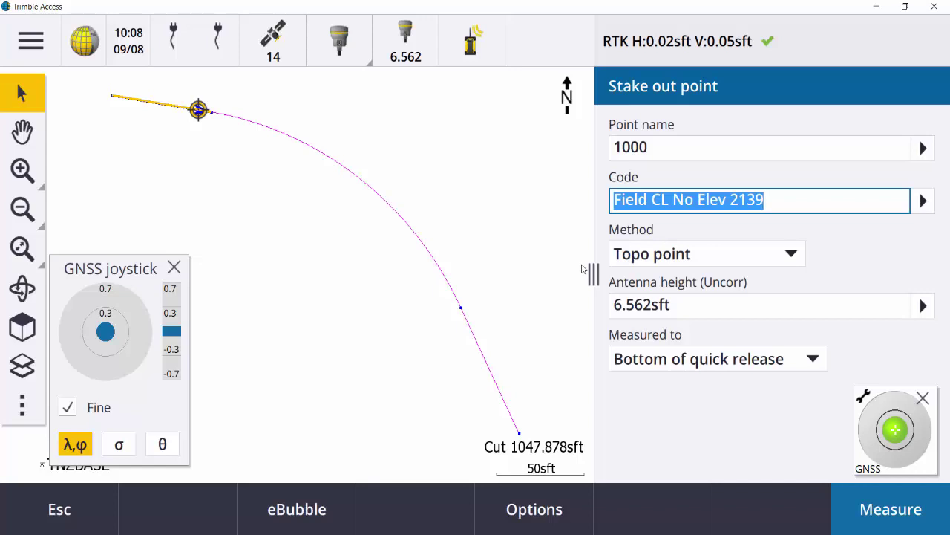
key("Return")
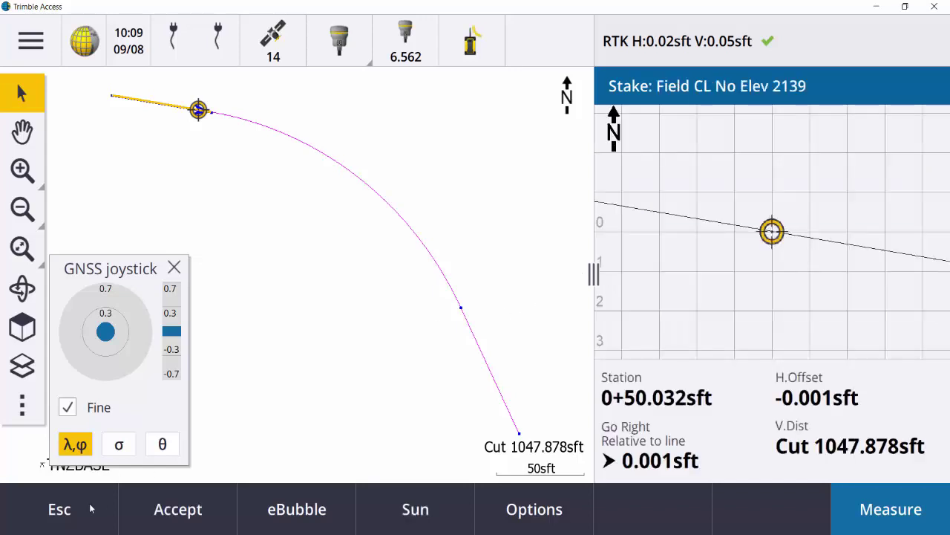
left_click(91, 509)
- Stake a Station on the line at station 50 with a 25 sft station interval, then close the stakeout
left_click(834, 256)
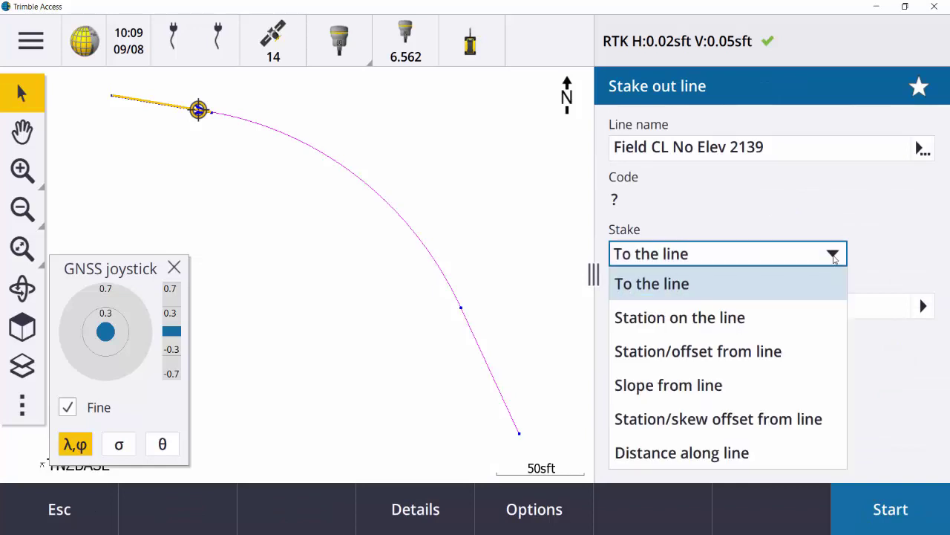
left_click(794, 319)
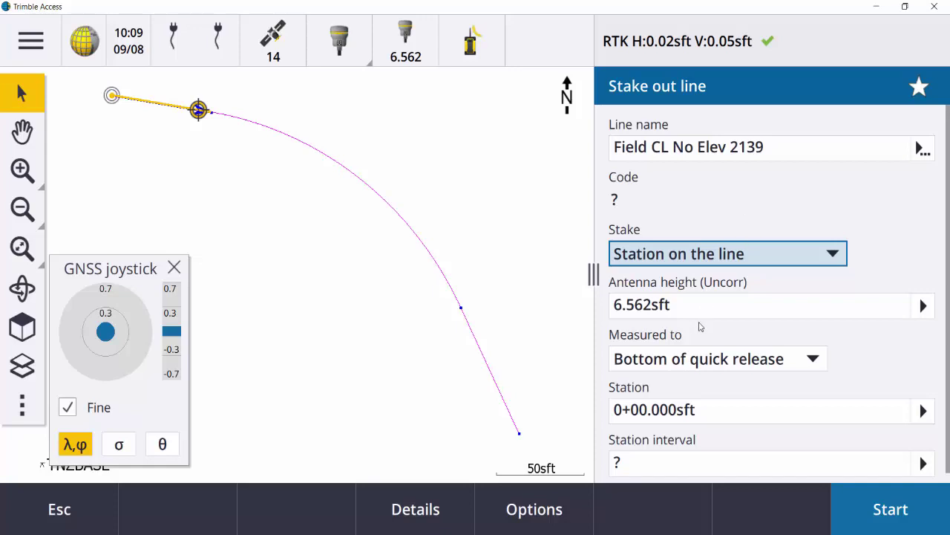
left_click(717, 399)
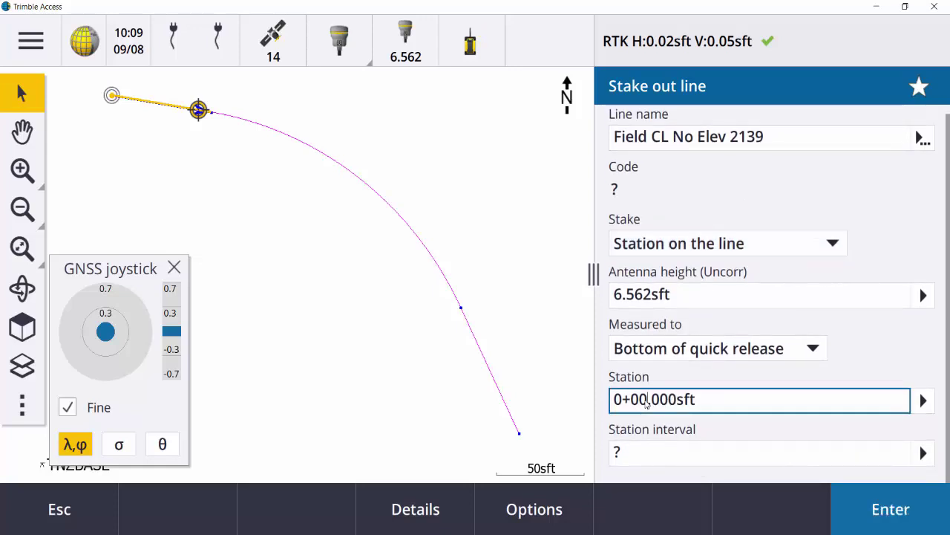
type("50")
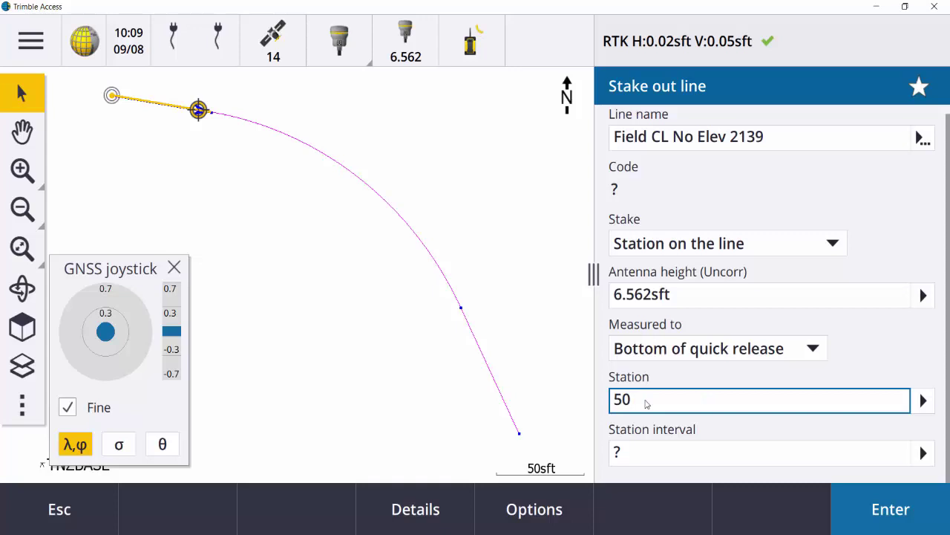
key("Tab")
type("25")
key("Tab")
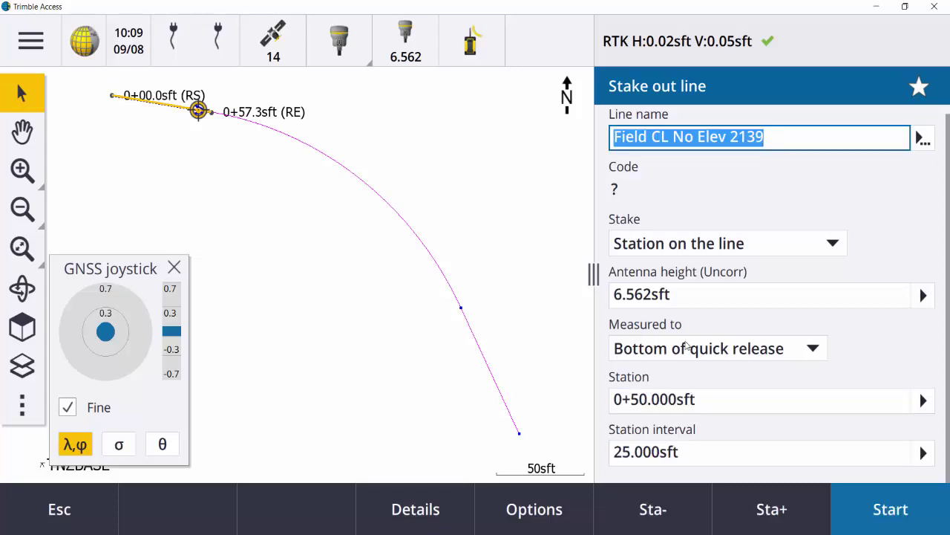
left_click(891, 509)
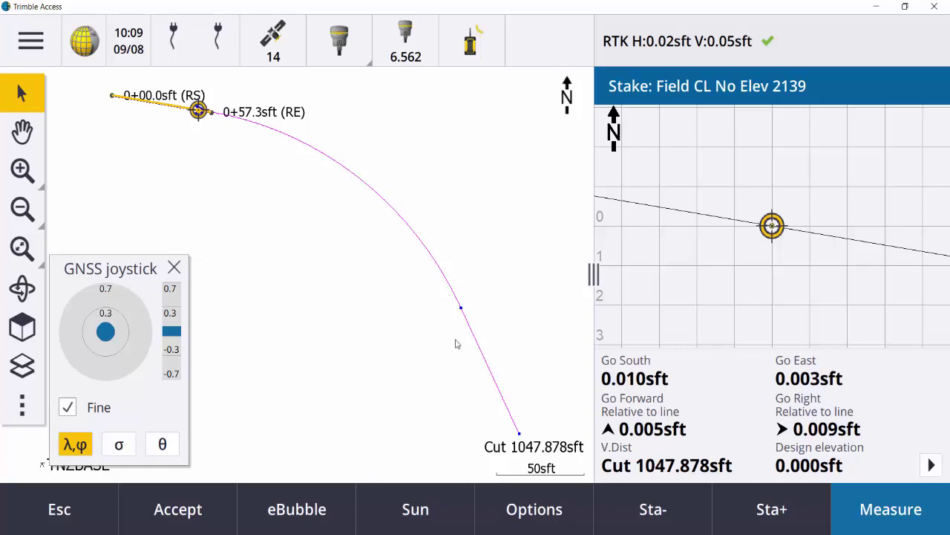
left_click(88, 511)
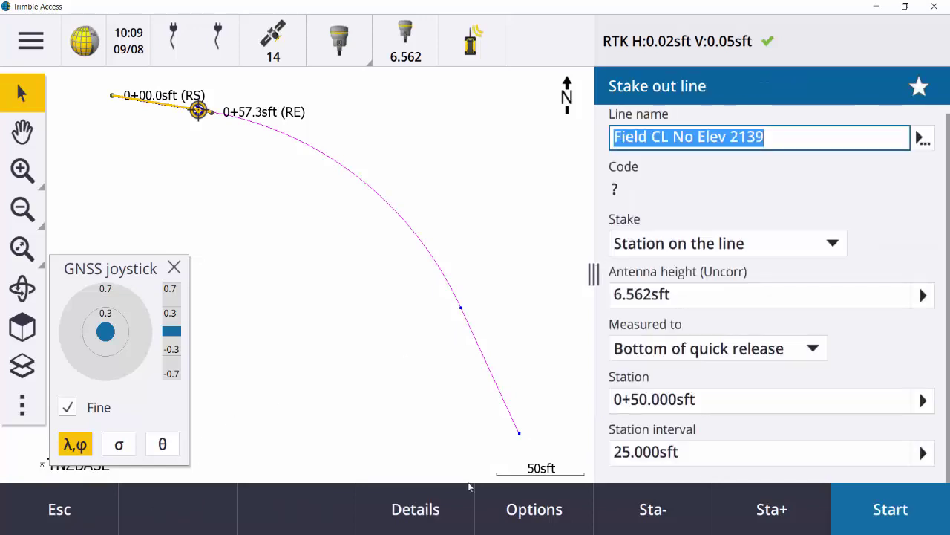
- Change the stakeout method to Station/offset from line and choose Right as the horizontal offset direction
left_click(833, 243)
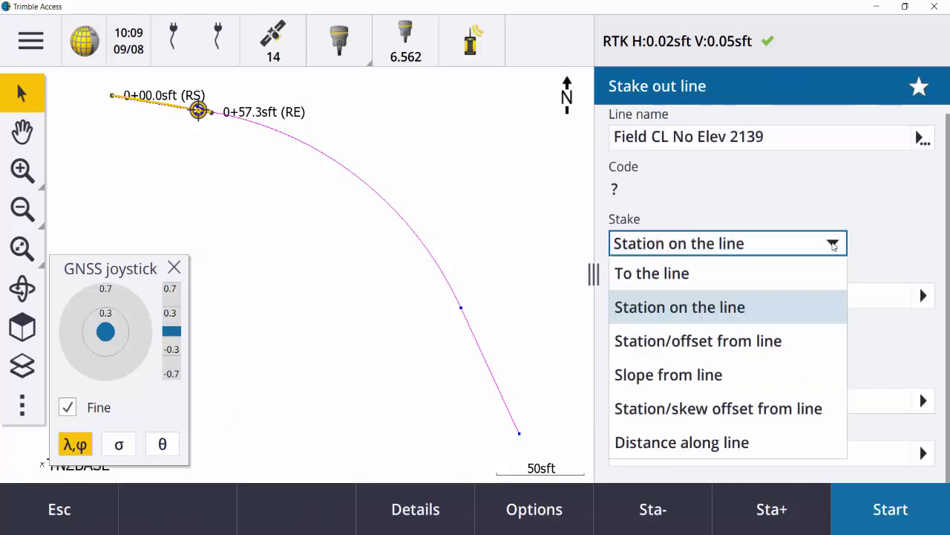
left_click(793, 350)
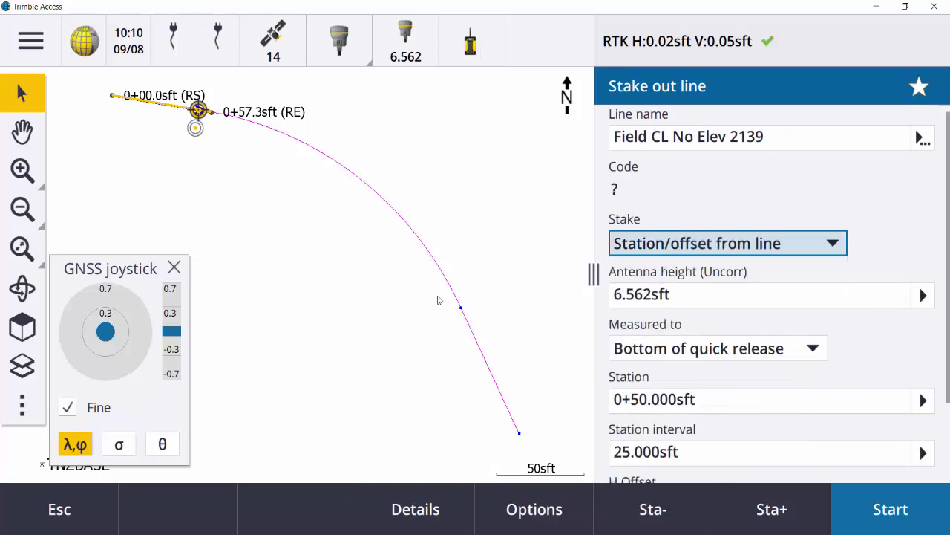
left_click(22, 169)
left_click_drag(107, 74, 247, 164)
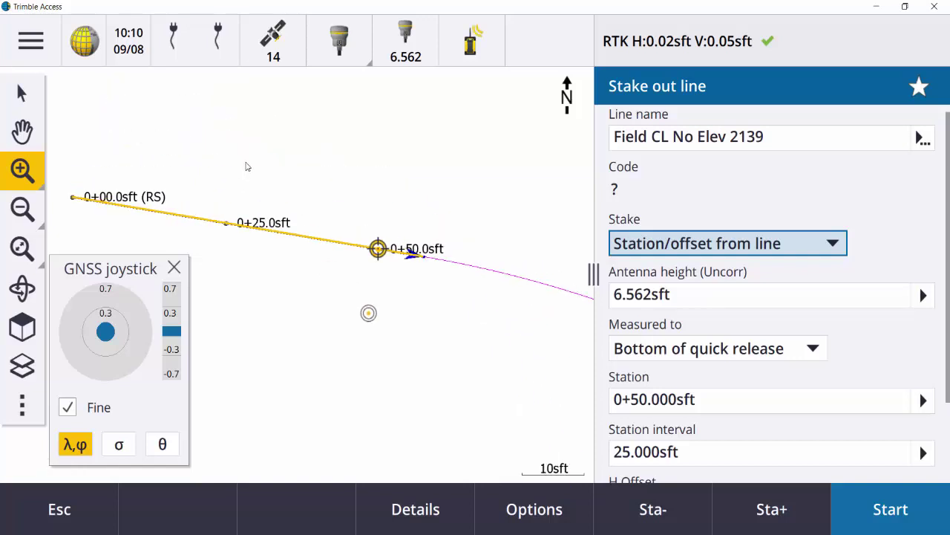
left_click(21, 92)
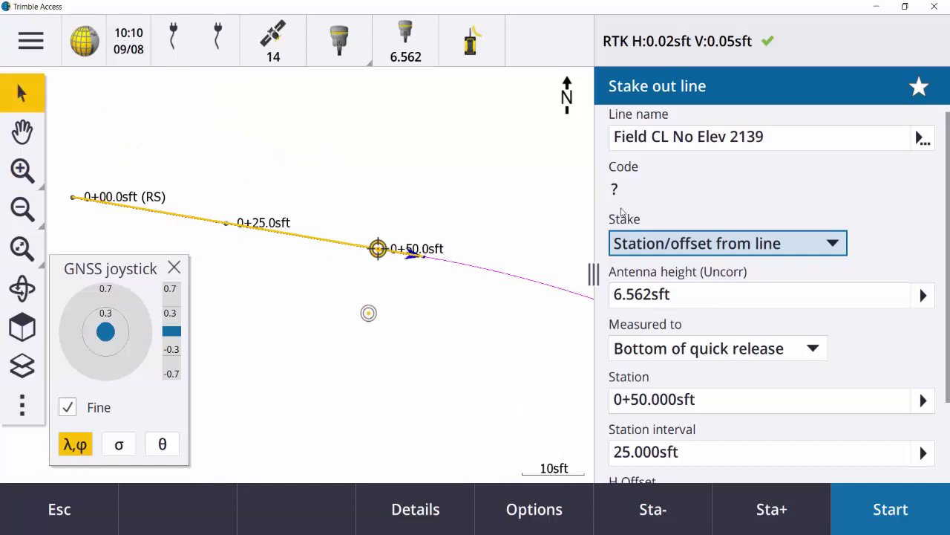
scroll(746, 319, "down", 2)
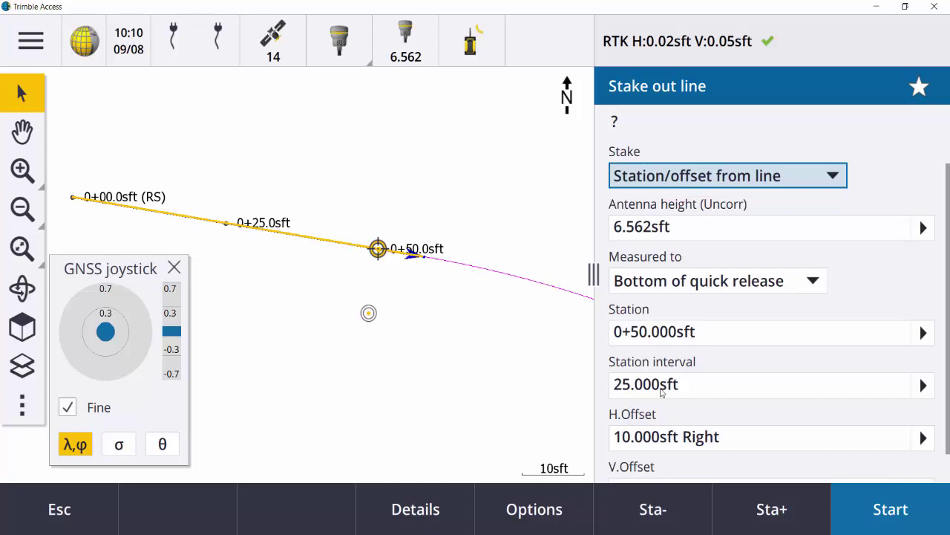
scroll(691, 401, "down", 1)
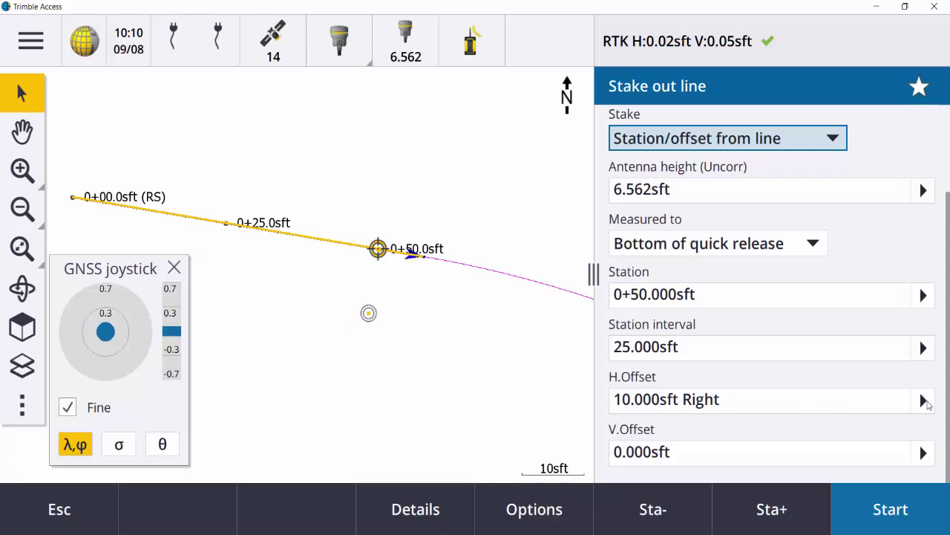
left_click(924, 401)
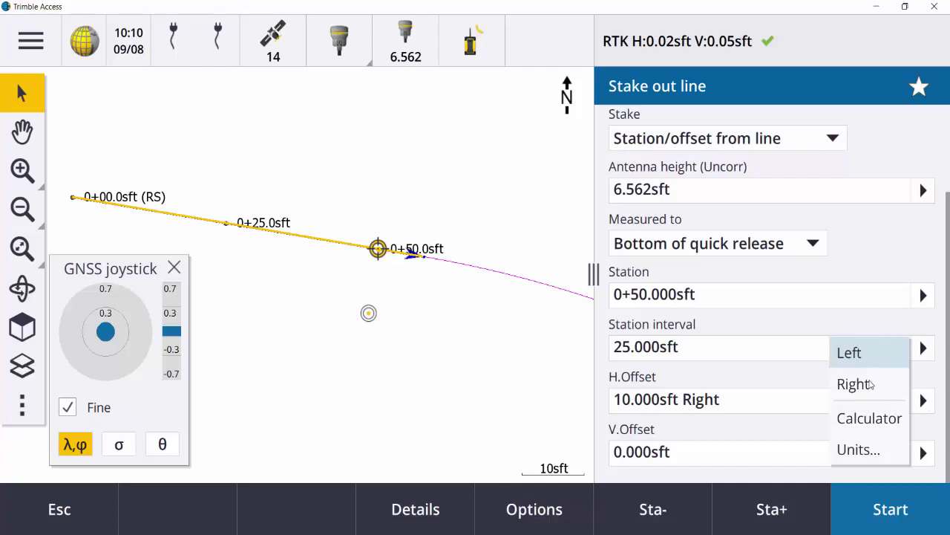
left_click(865, 391)
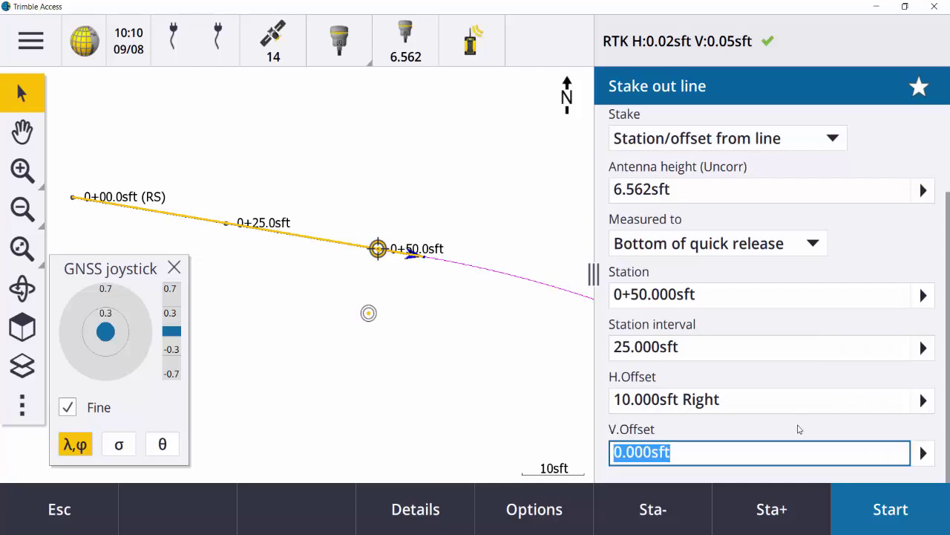
- Set the horizontal offset to 5 sft right of the line
left_click(745, 401)
type("5")
key("Tab")
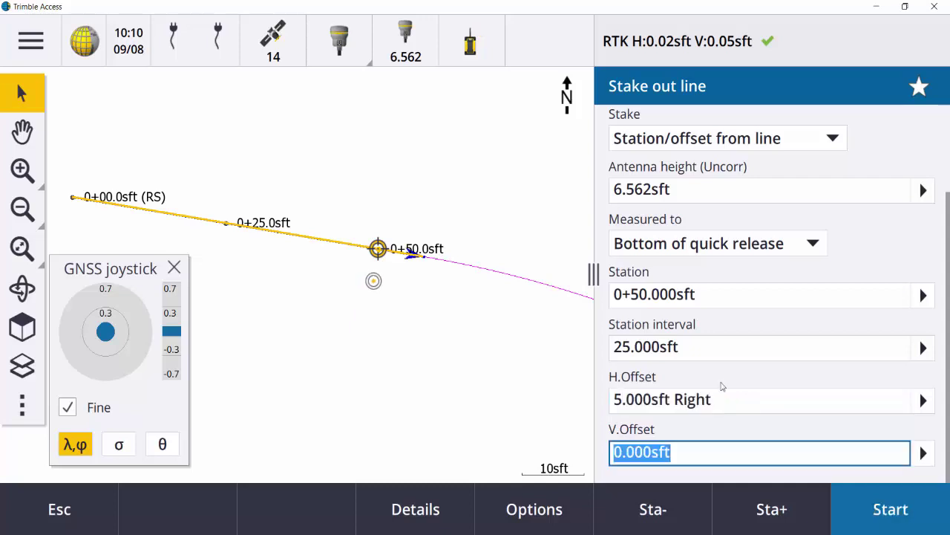
- Set the horizontal offset to 10 sft, start the station/offset stakeout, then close it
left_click(722, 399)
left_click(724, 401)
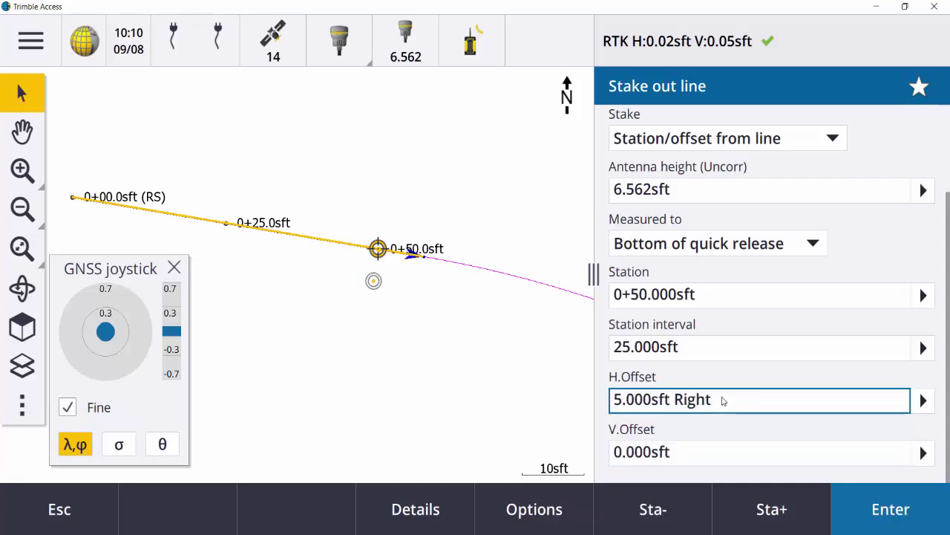
triple_click(724, 401)
type("10")
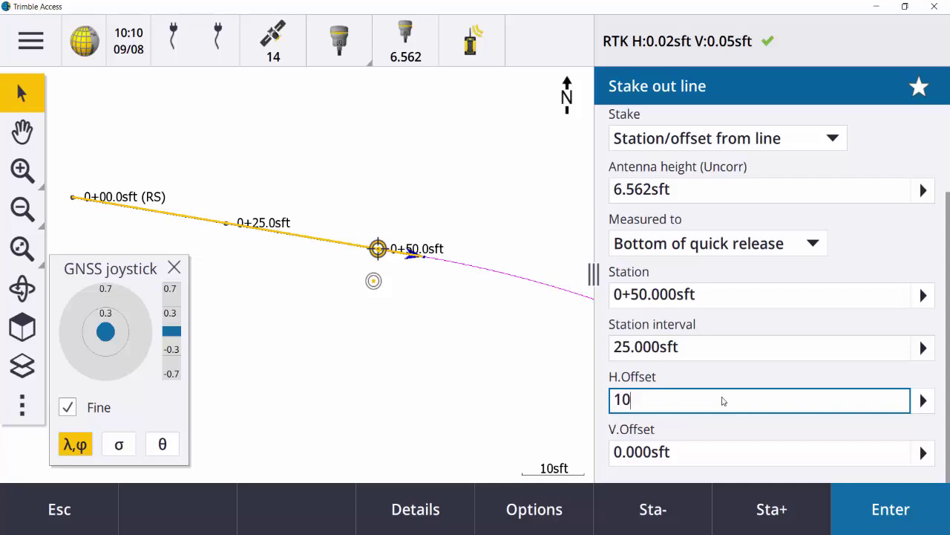
key("Tab")
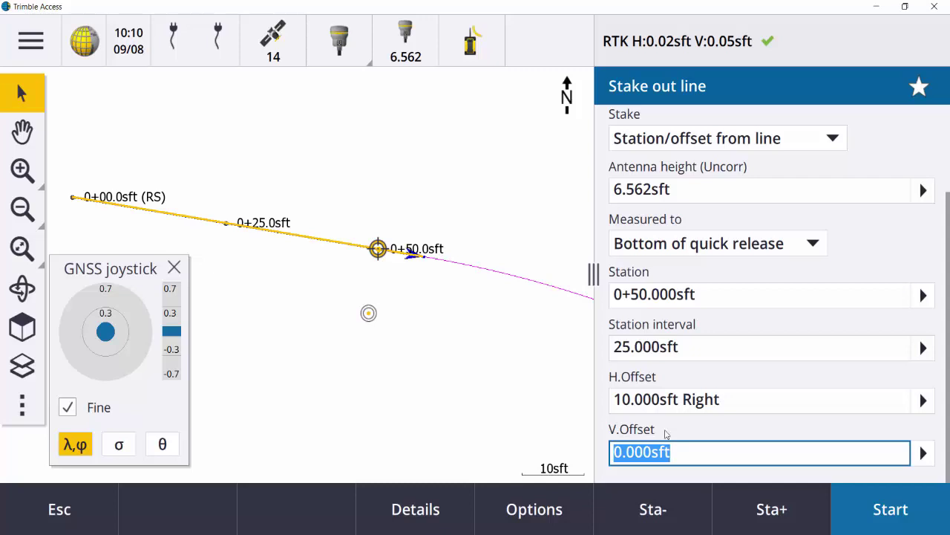
left_click(876, 512)
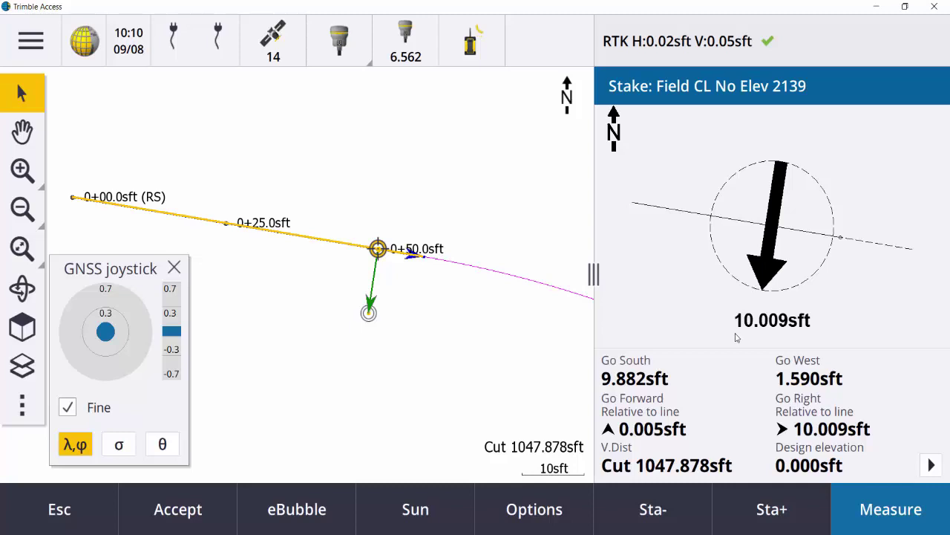
left_click(63, 513)
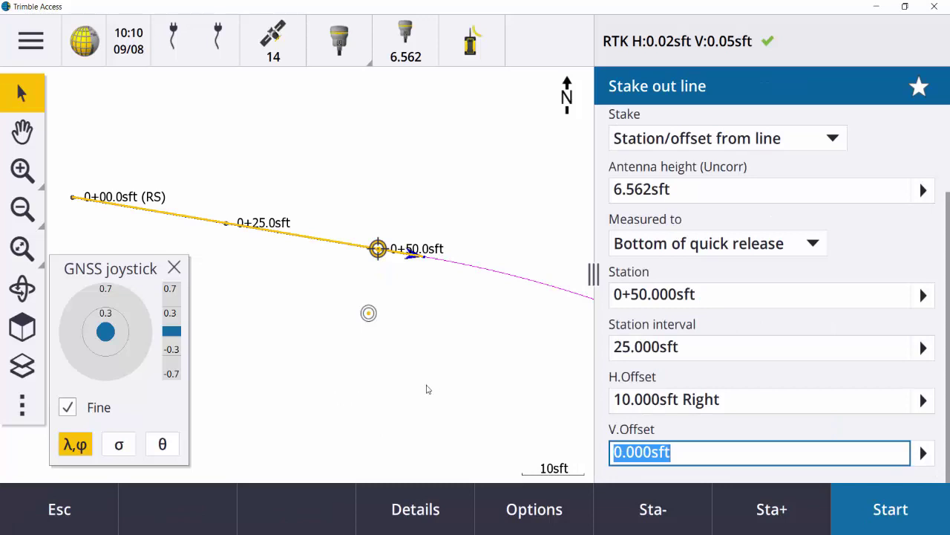
- Change the stakeout method to Slope from line, keep Grade and horz. dist for the left slope, and start the stakeout
left_click(809, 139)
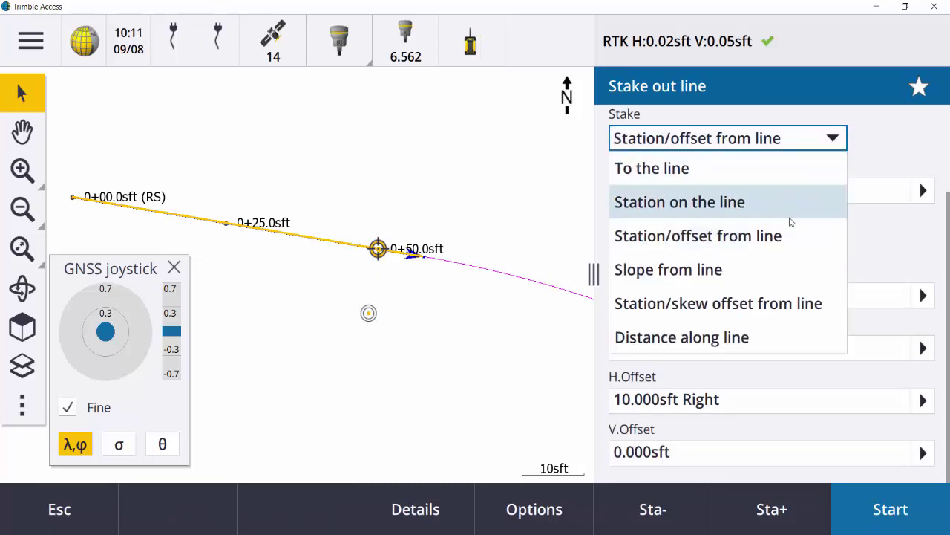
left_click(776, 278)
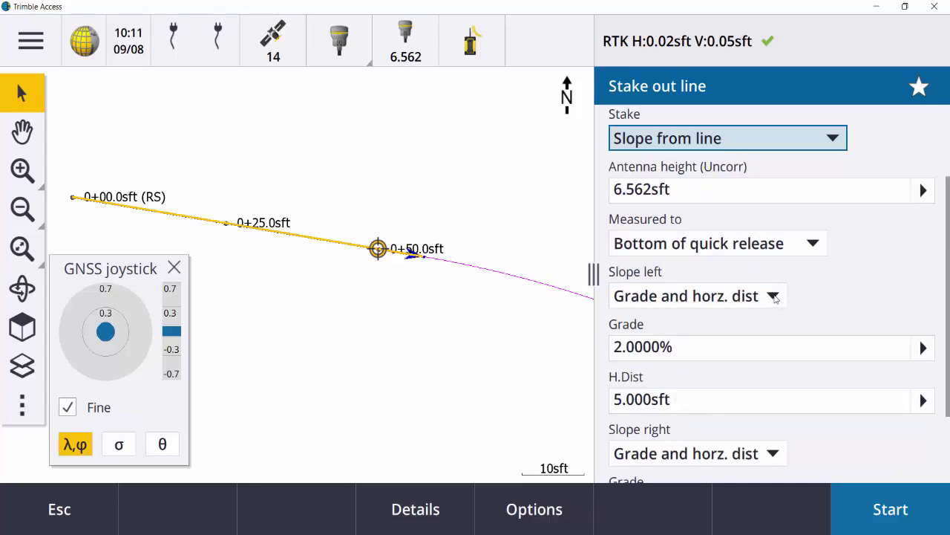
left_click(773, 296)
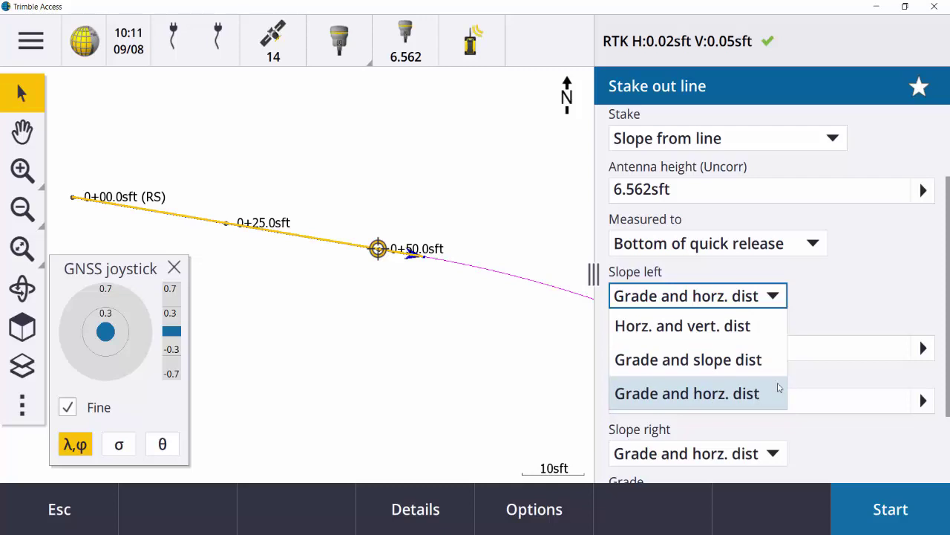
left_click(868, 296)
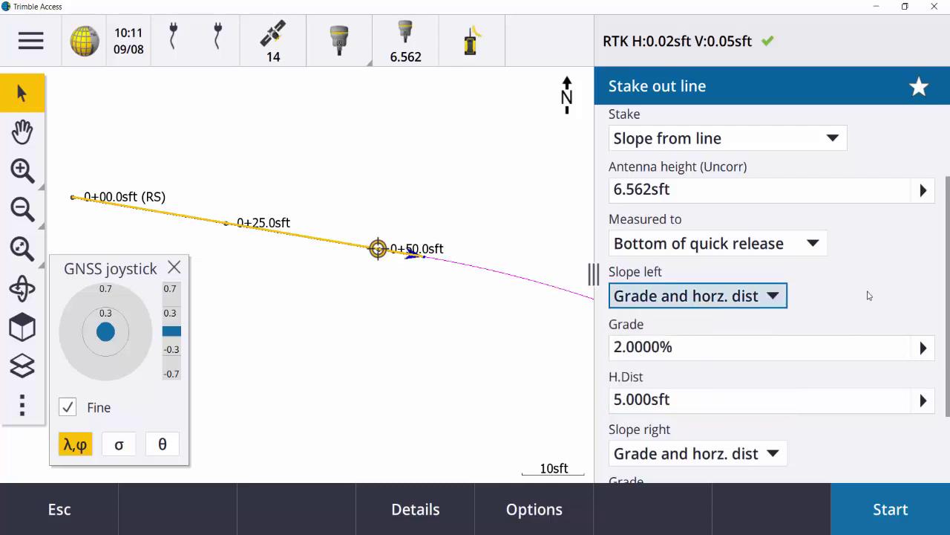
scroll(824, 296, "down", 1)
scroll(736, 304, "down", 1)
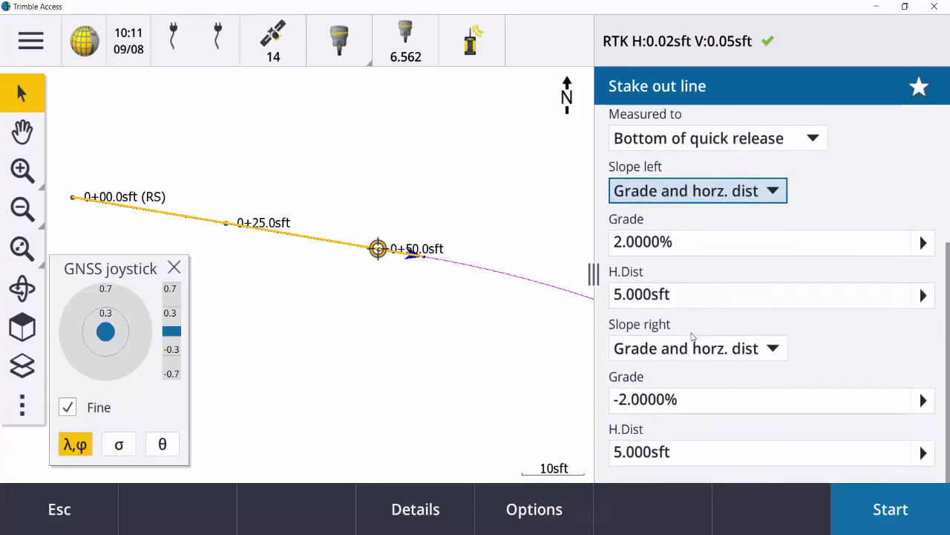
left_click(885, 511)
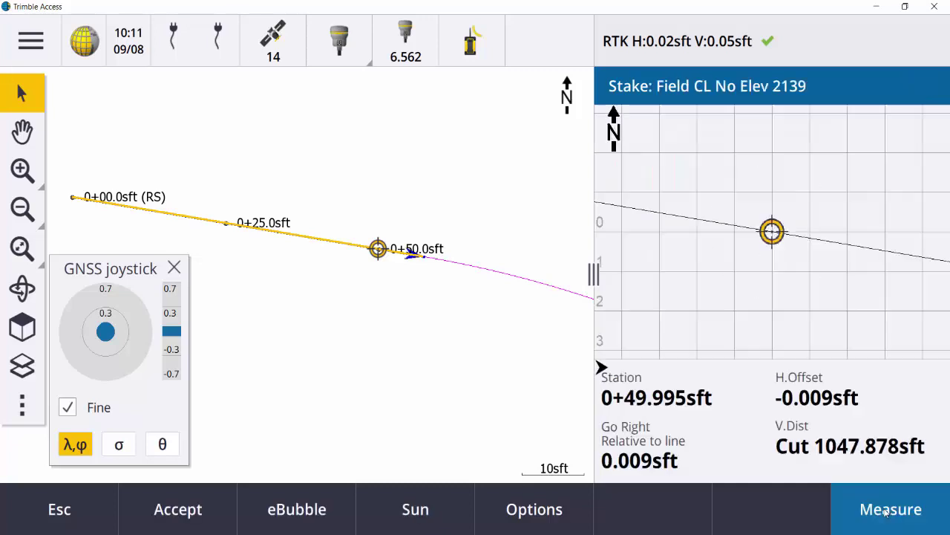
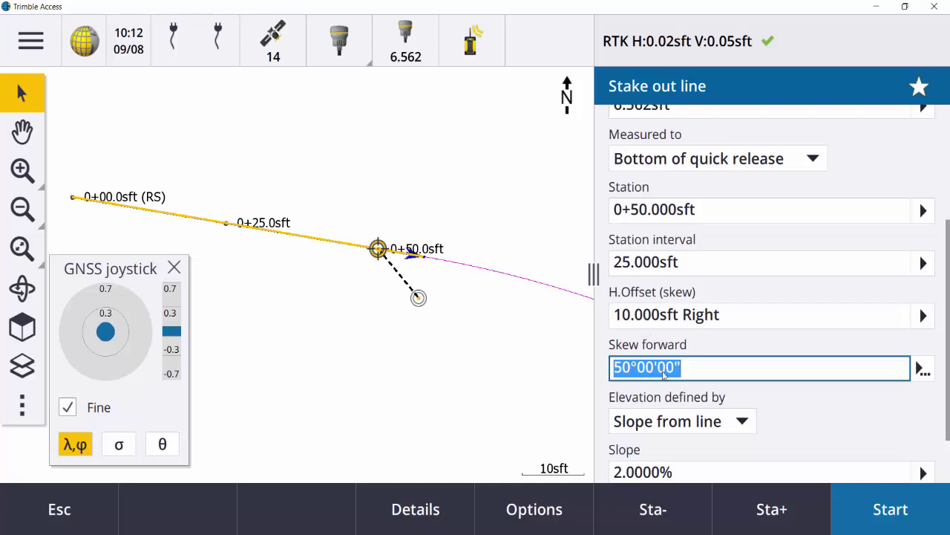
- Switch the skew direction to Backward and Azimuth, and return it to Forward
left_click(925, 375)
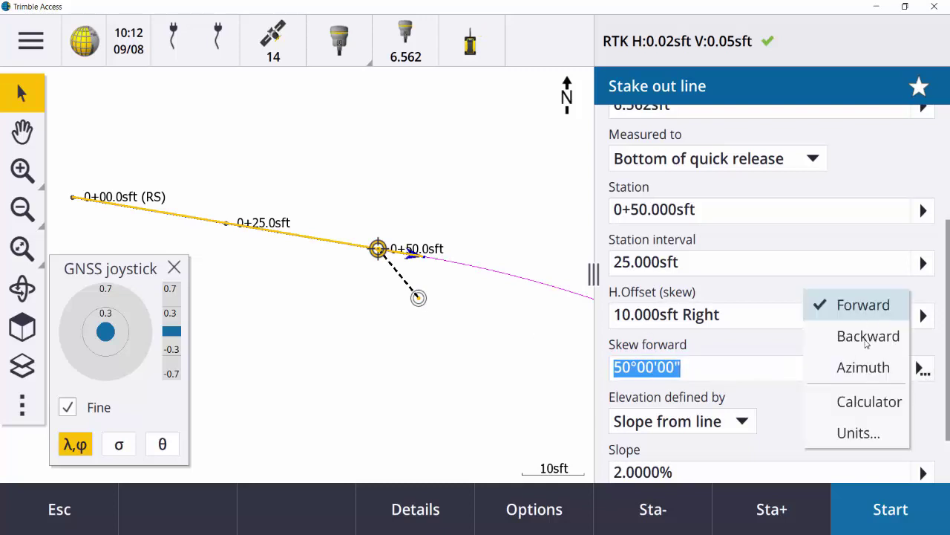
left_click(866, 338)
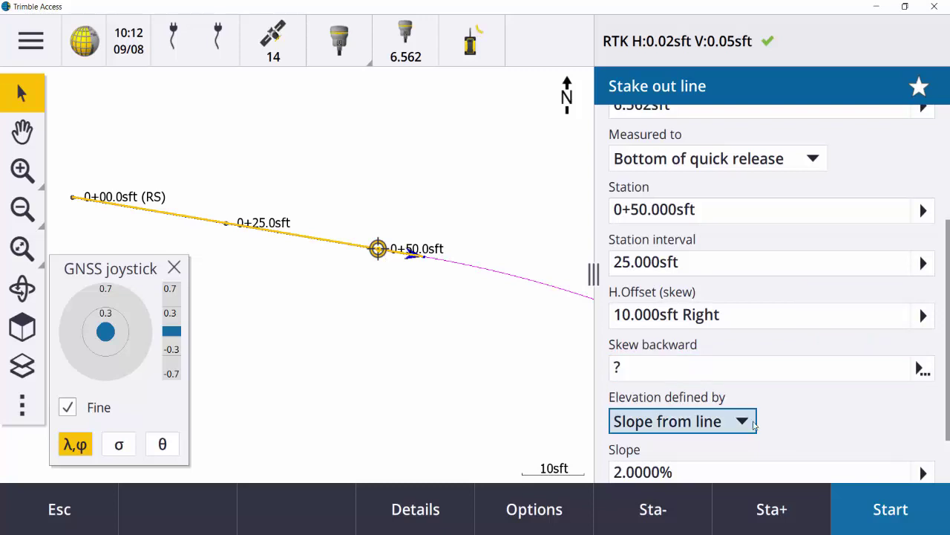
left_click(923, 371)
left_click(869, 371)
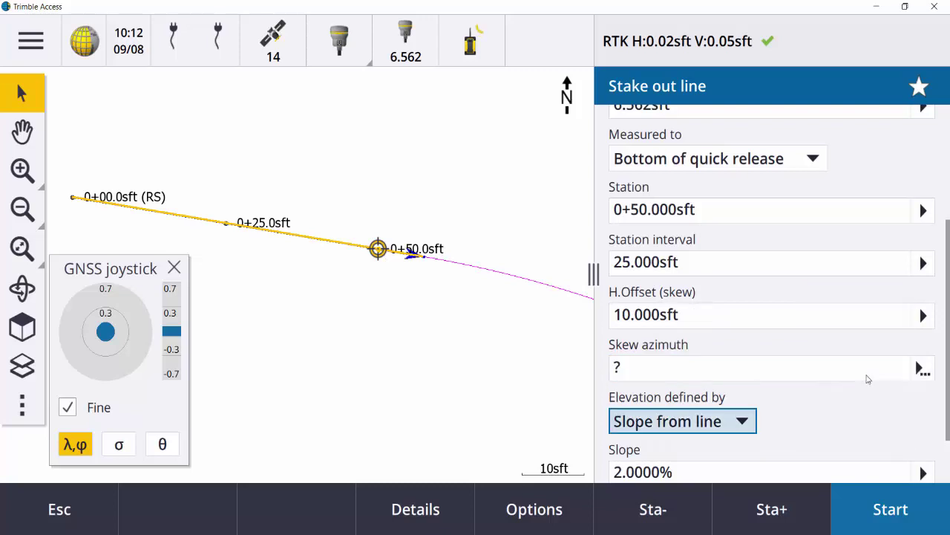
left_click(921, 365)
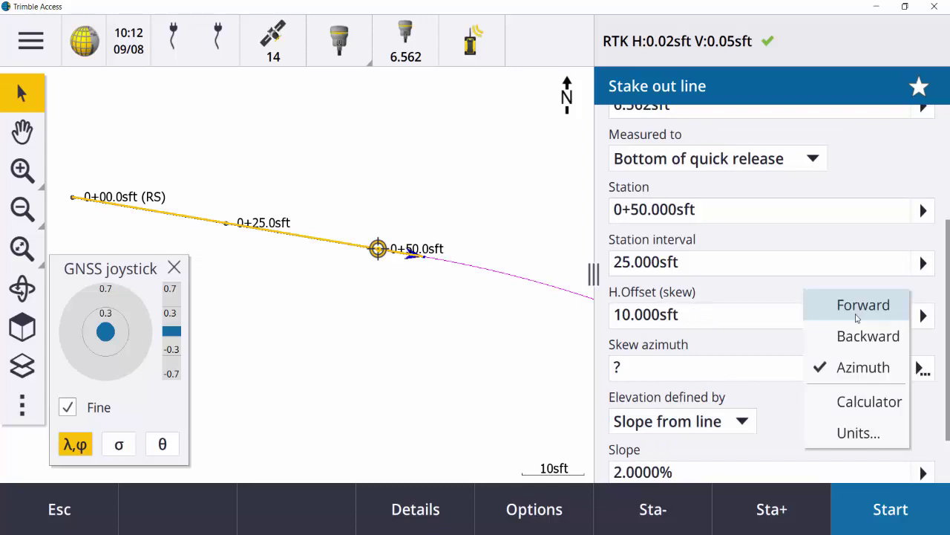
left_click(858, 316)
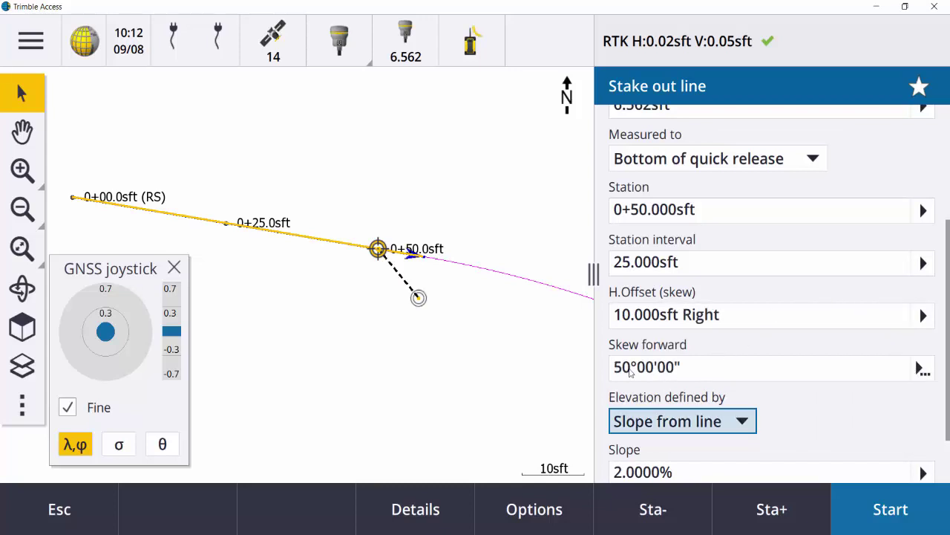
- Set the forward skew angle to 0°00'25"
left_click(665, 373)
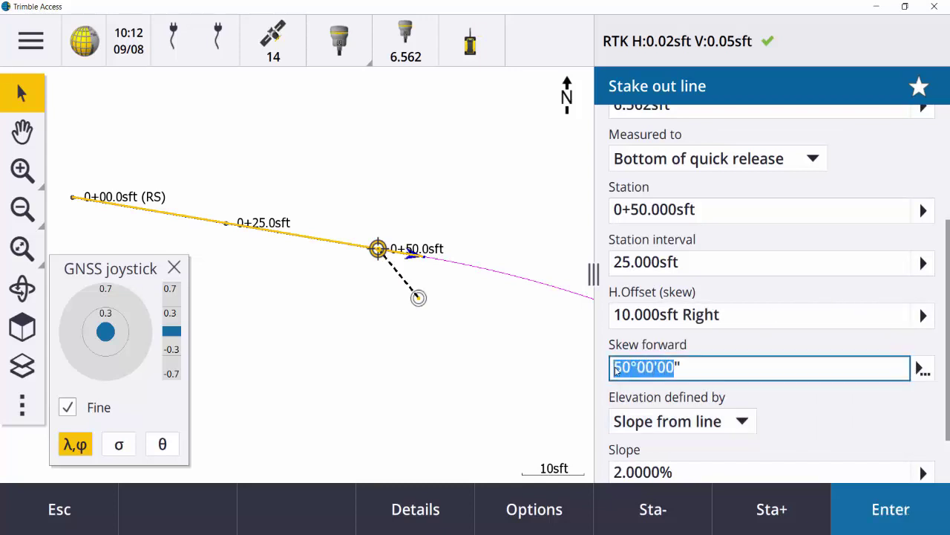
type("25")
key("Tab")
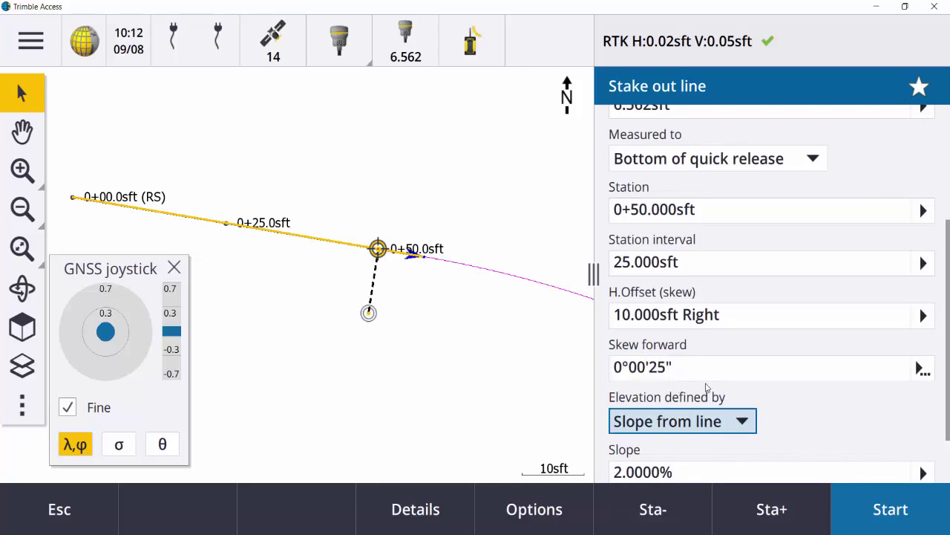
- Set the forward skew angle to 50°00'00"
scroll(709, 387, "down", 2)
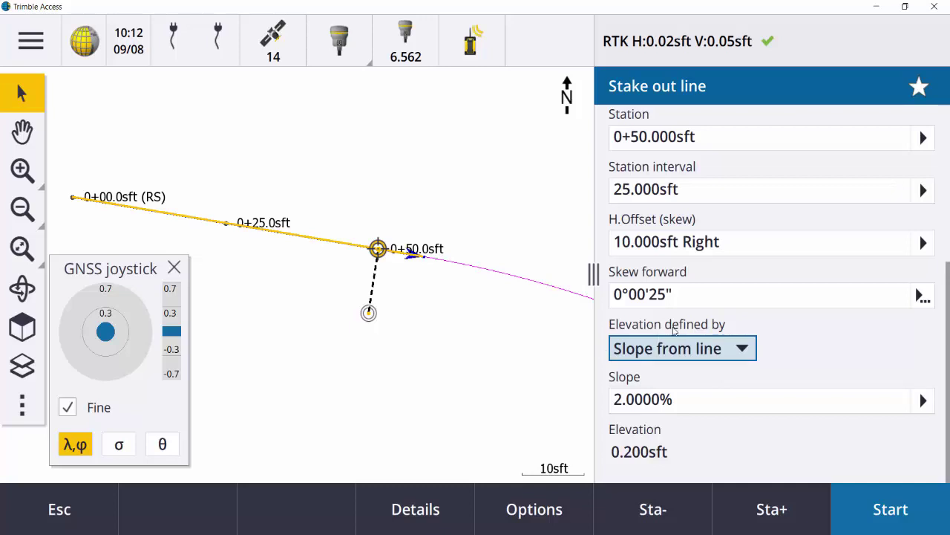
left_click(688, 298)
double_click(688, 298)
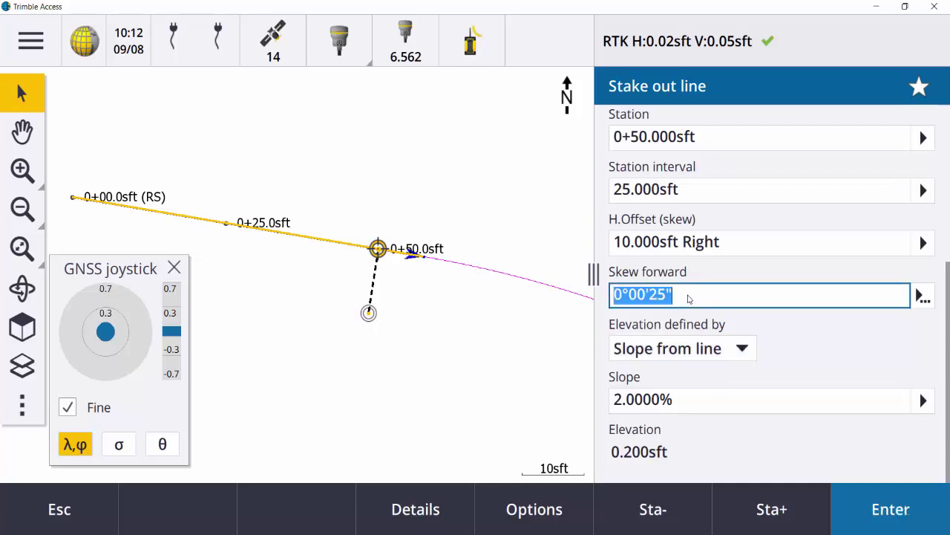
type("50")
key("Tab")
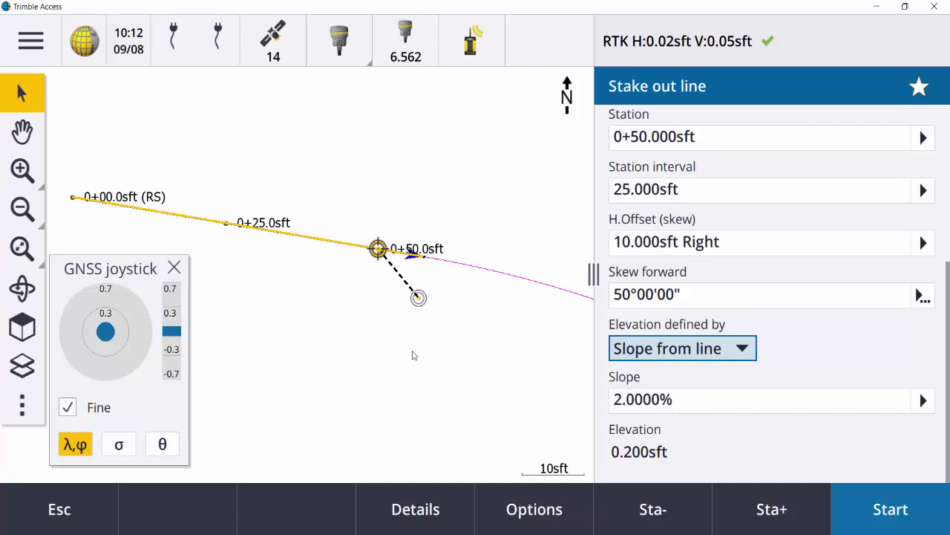
- Close and reopen the stakeout of the selected line and change its method to Distance along line
left_click(87, 497)
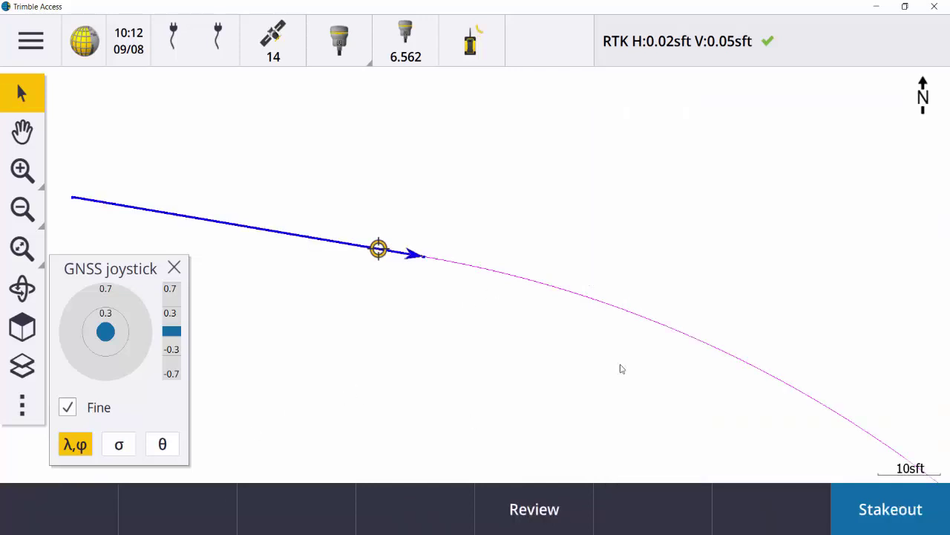
left_click(862, 502)
left_click(837, 253)
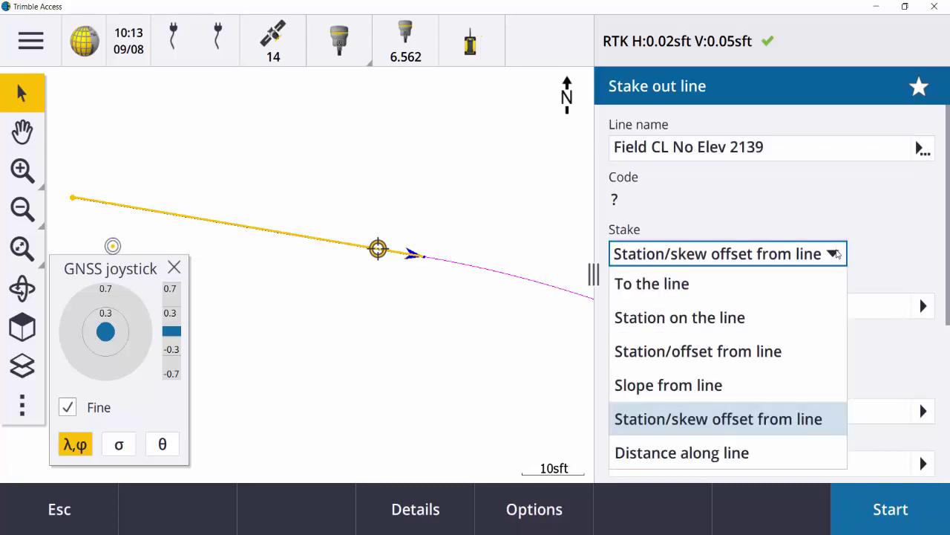
left_click(769, 459)
scroll(751, 319, "down", 1)
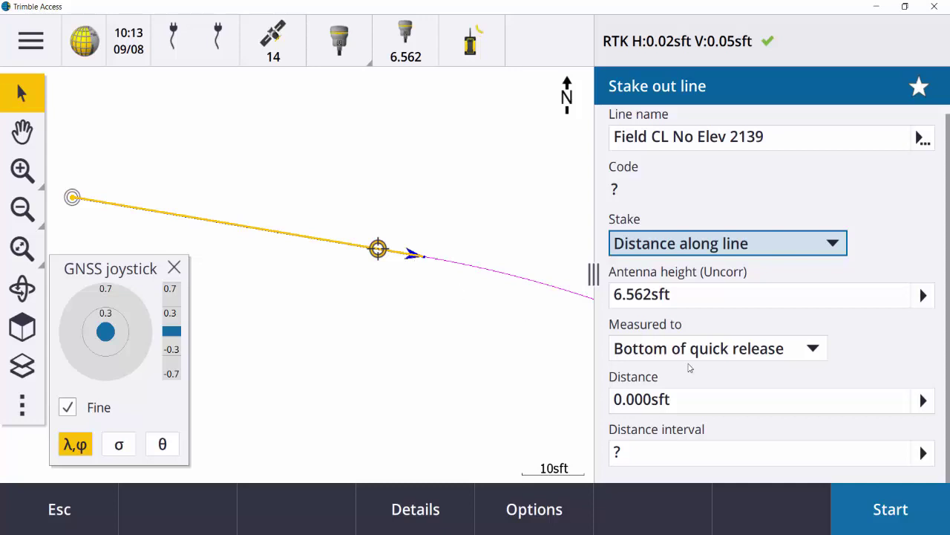
- Set the distance along the line to 20 sft and the distance interval to 10 sft
left_click(704, 402)
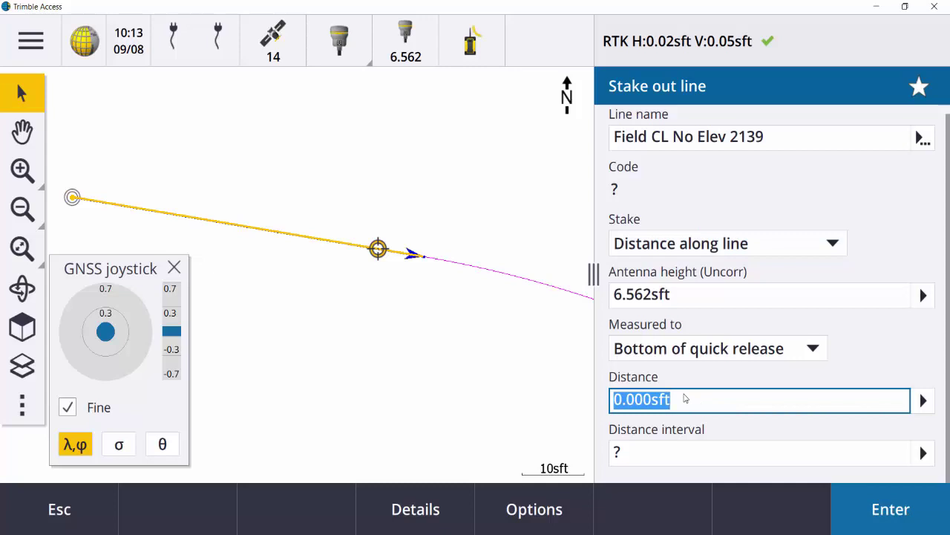
type("20")
key("Return")
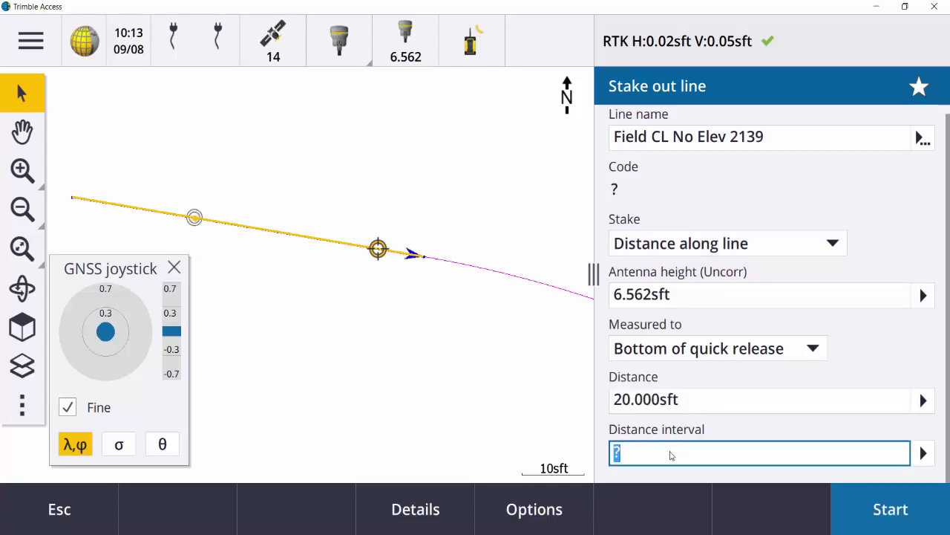
type("10")
key("Return")
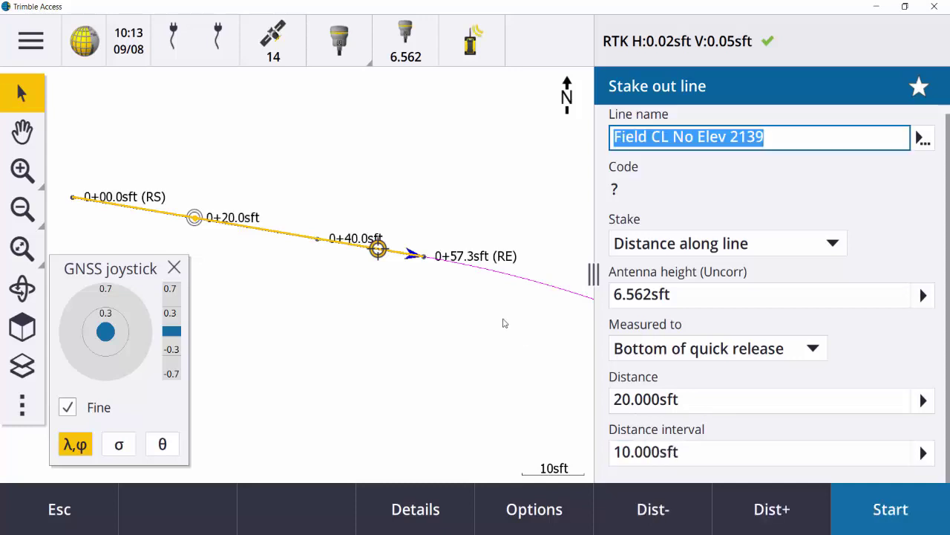
- Start the distance-along-line stakeout, close it, and deselect the line on the map
left_click(861, 503)
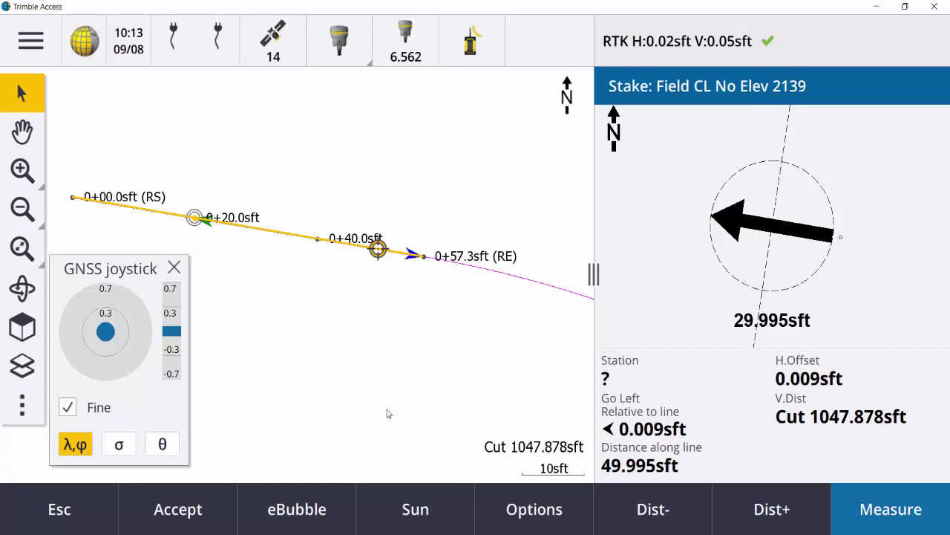
left_click(86, 501)
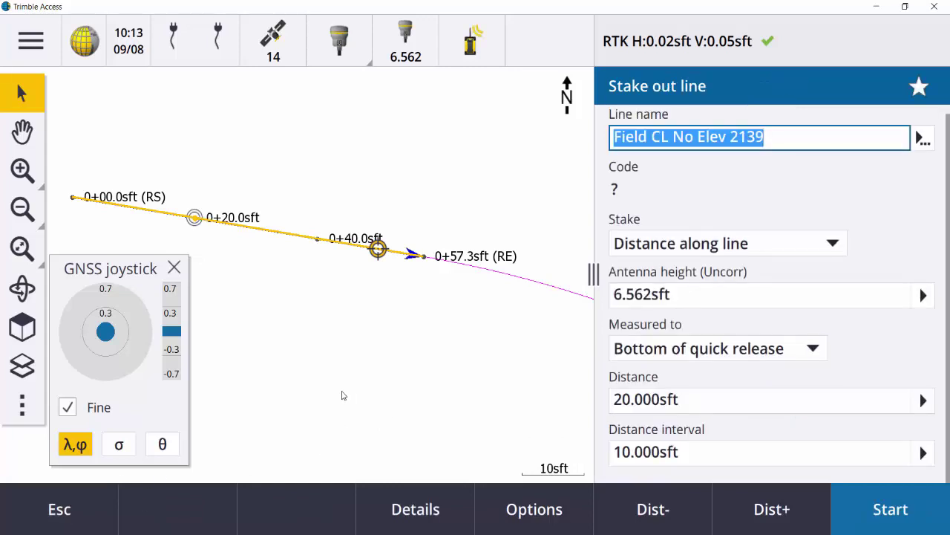
left_click(103, 511)
left_click(303, 392)
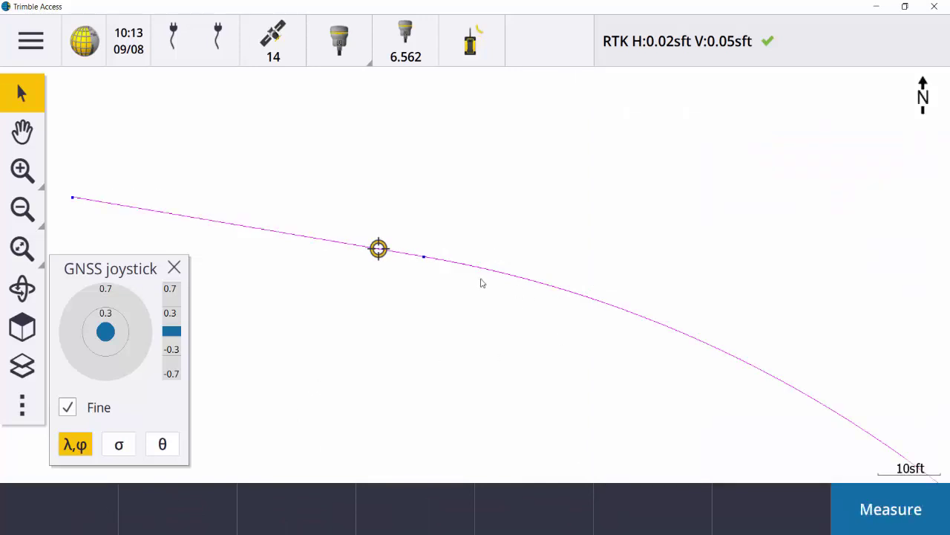
- Select the arc of the field centerline on the map and open its stakeout
left_click(17, 122)
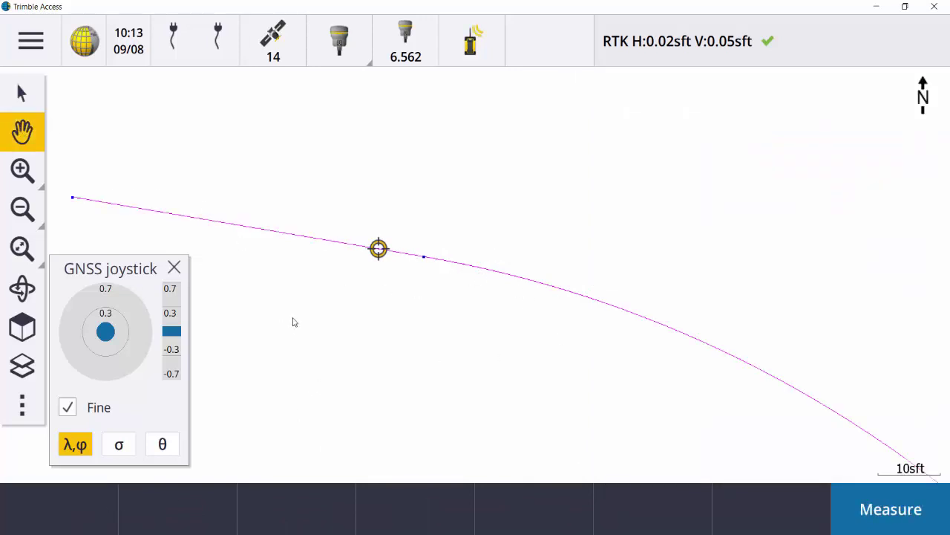
left_click_drag(295, 324, 191, 213)
left_click(12, 210)
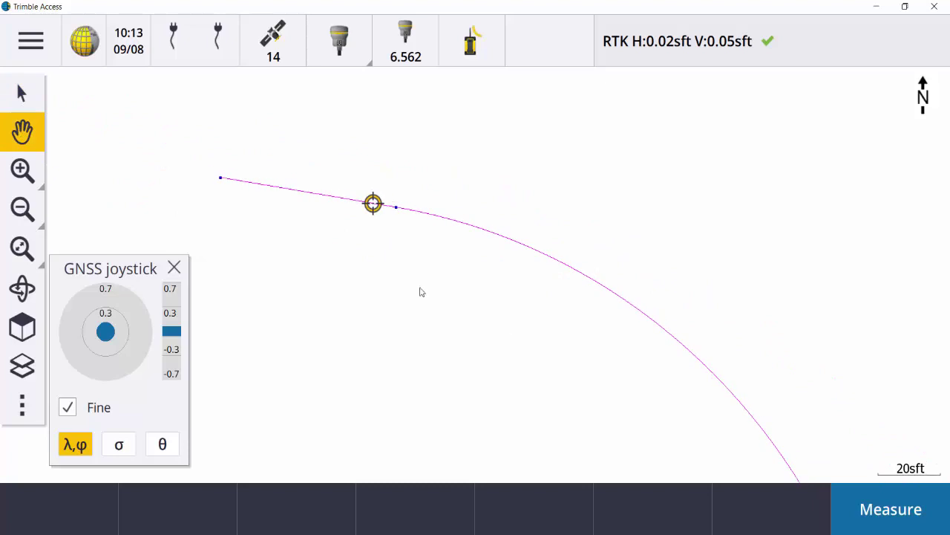
left_click_drag(421, 290, 222, 210)
left_click(18, 214)
left_click(38, 101)
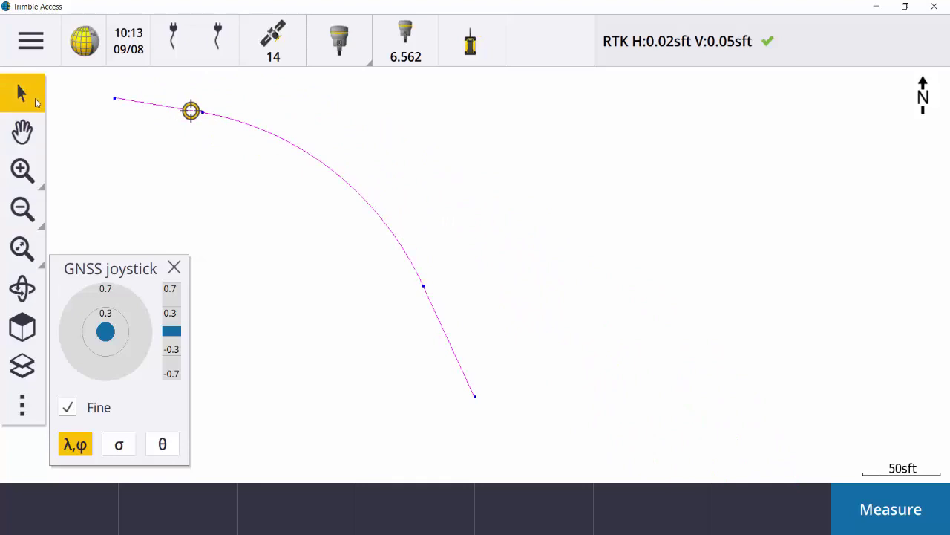
left_click(254, 134)
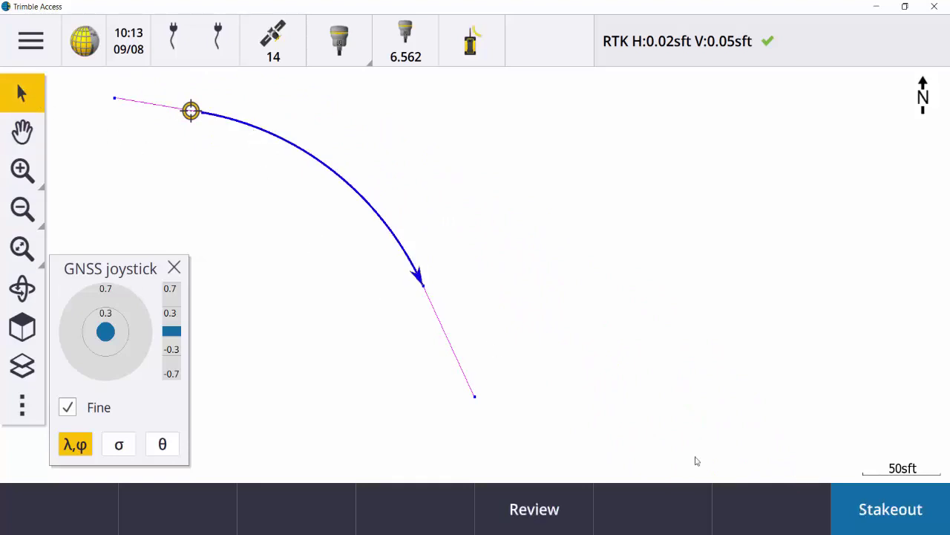
left_click(876, 514)
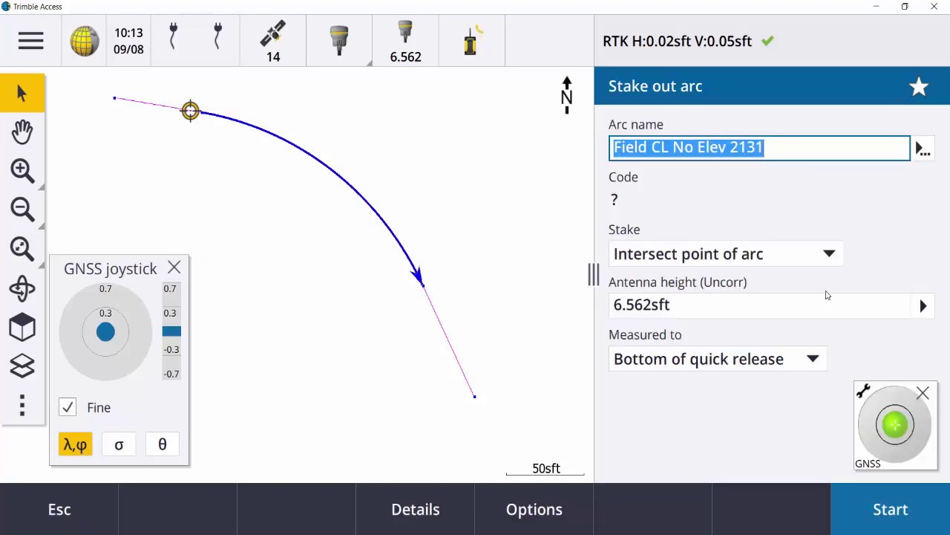
- Choose Intersect point of arc as the stakeout method, close the GNSS eBubble, and start the arc stakeout
left_click(823, 254)
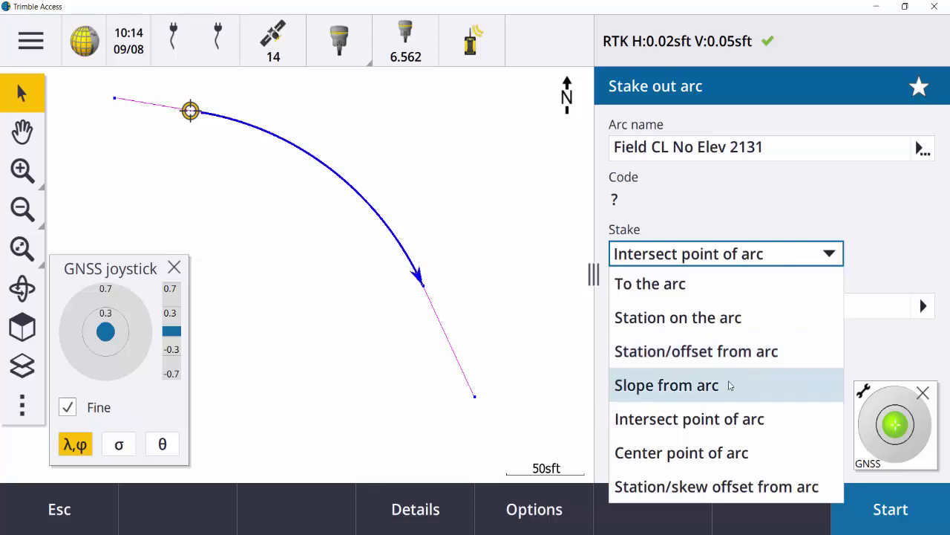
left_click(727, 427)
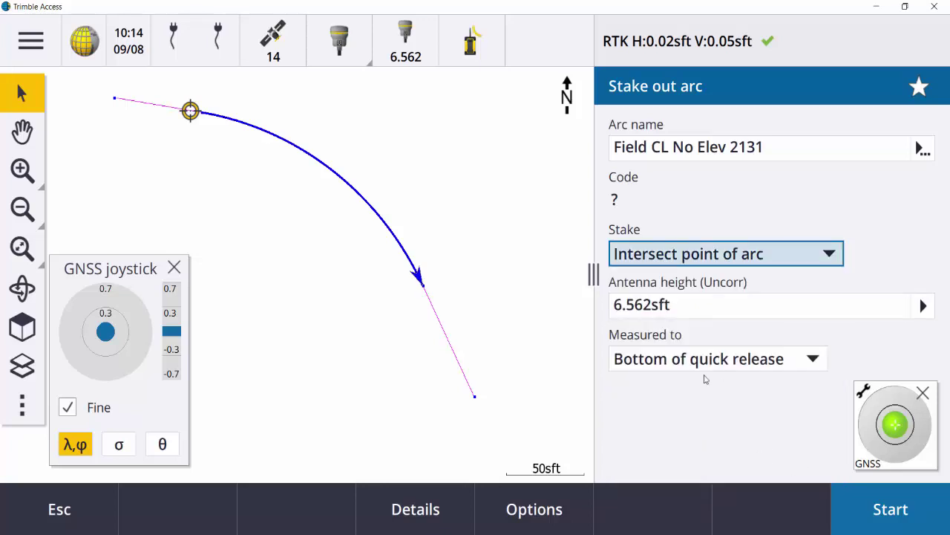
left_click(928, 392)
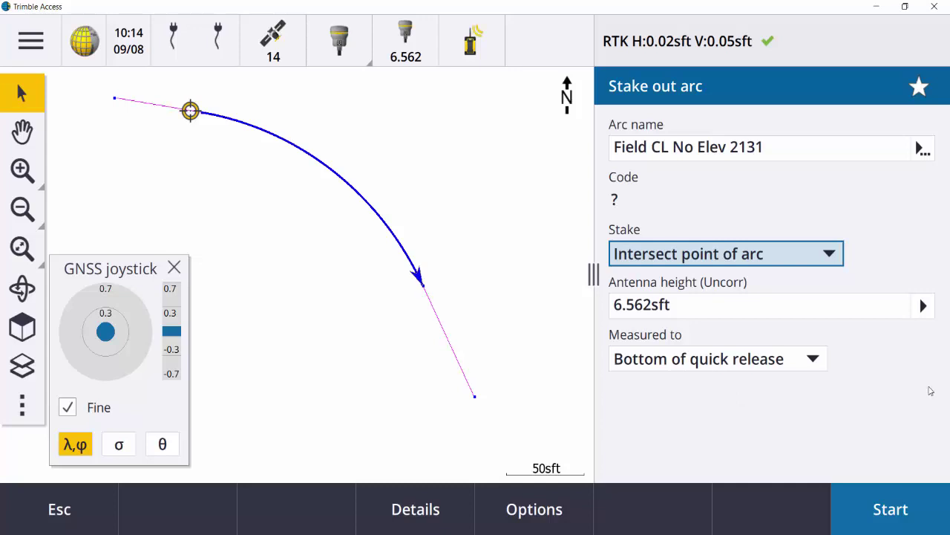
left_click(907, 522)
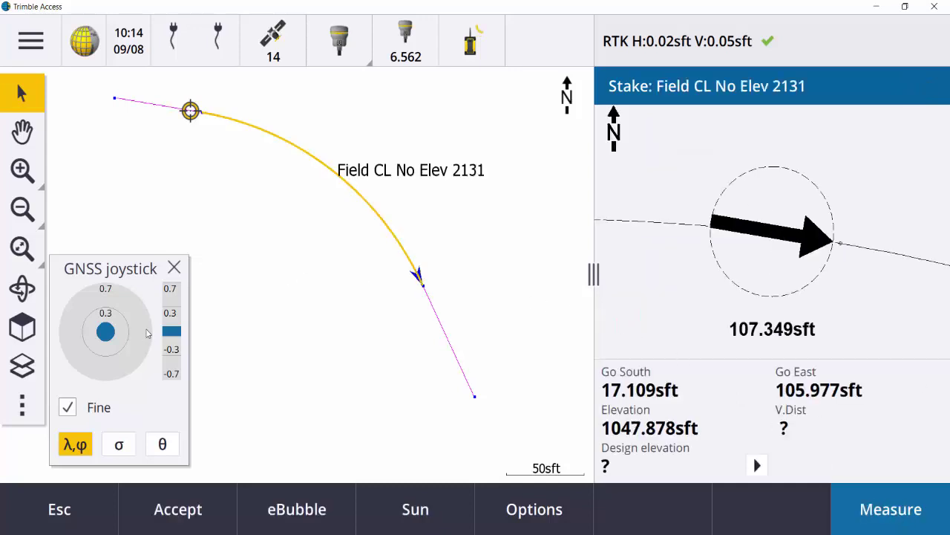
- Turn off the GNSS joystick's Fine mode and move the rover close to the arc's intersect point outside the curve
left_click(68, 407)
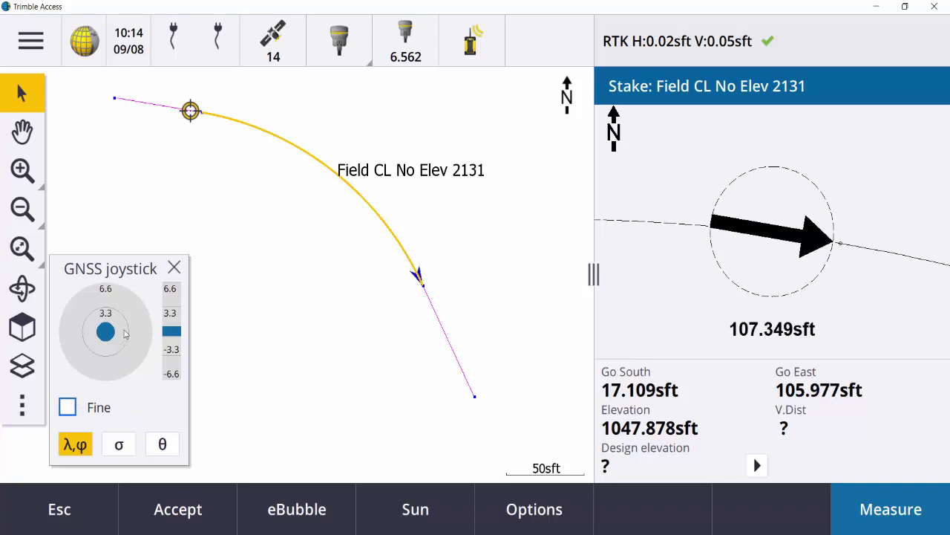
left_click(127, 327)
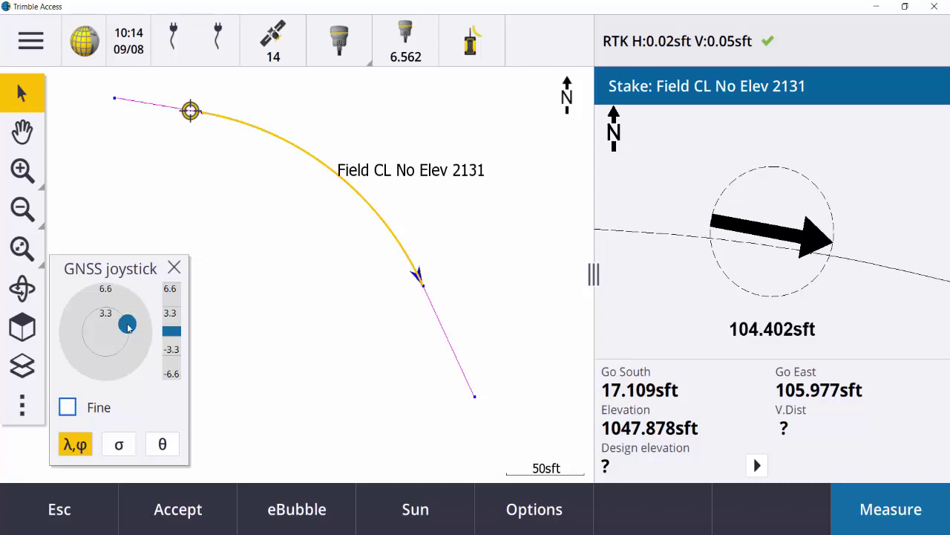
right_click(352, 141)
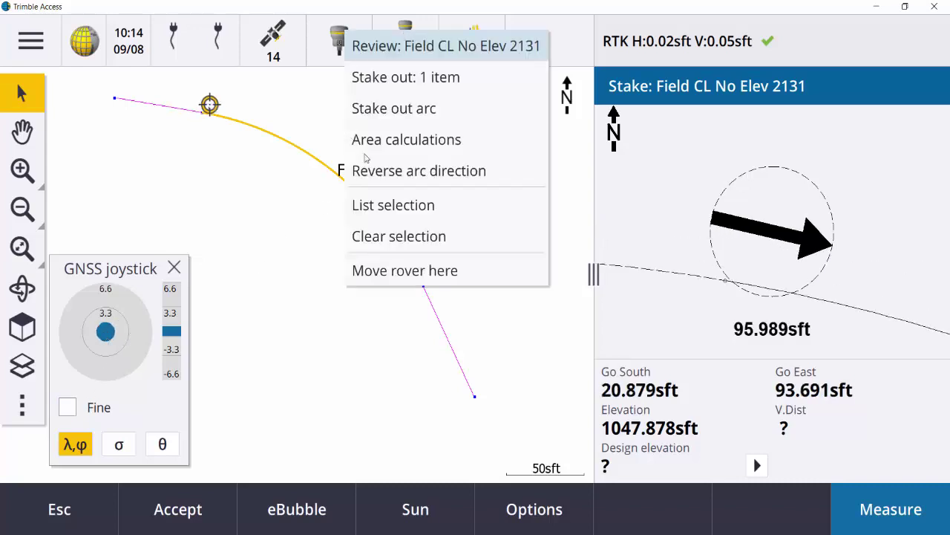
left_click(402, 271)
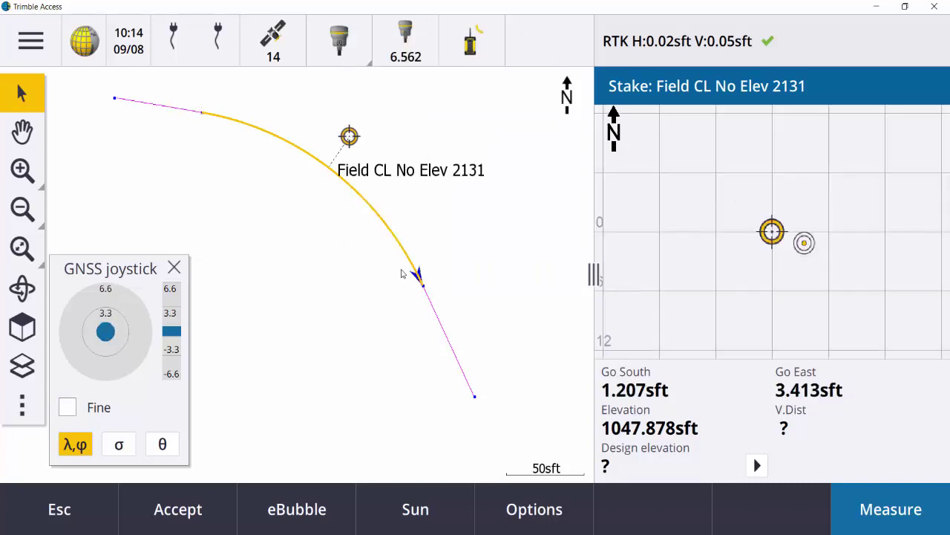
- Nudge the rover with the GNSS joystick in coarse steps toward the arc's intersect point
left_click(100, 332)
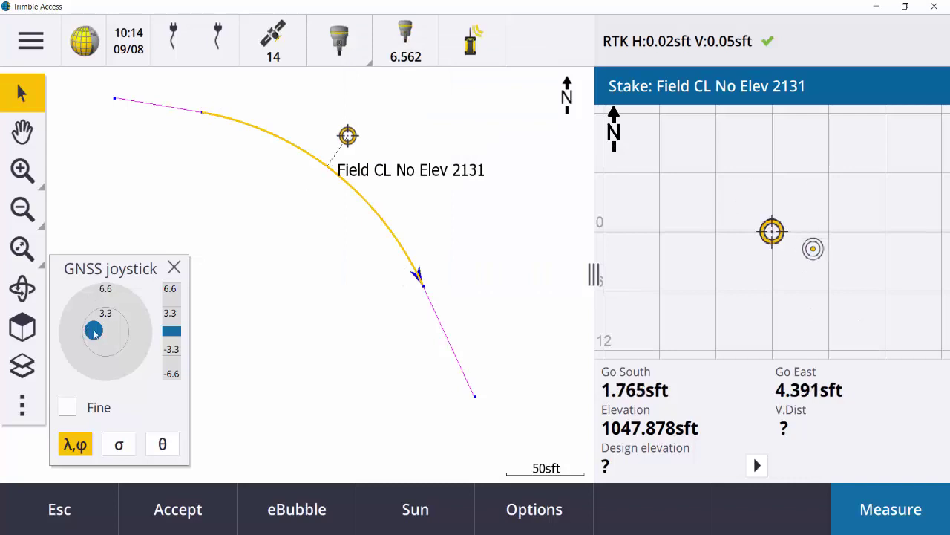
left_click(92, 334)
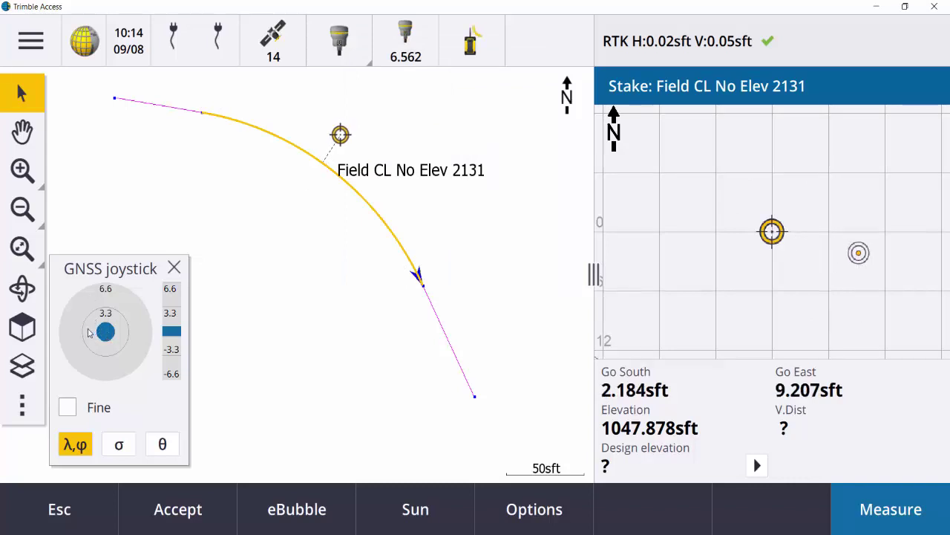
left_click(88, 333)
left_click(116, 335)
left_click(117, 335)
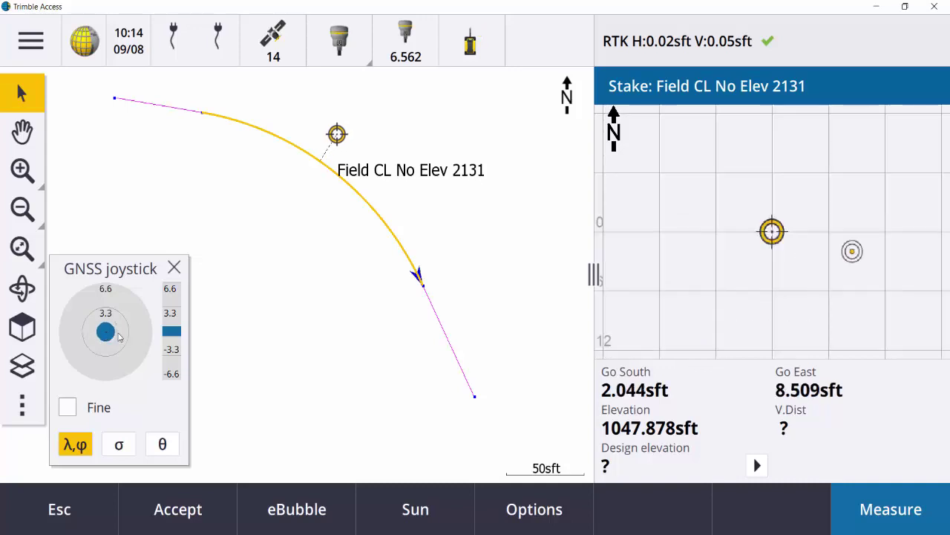
left_click(116, 335)
left_click(117, 335)
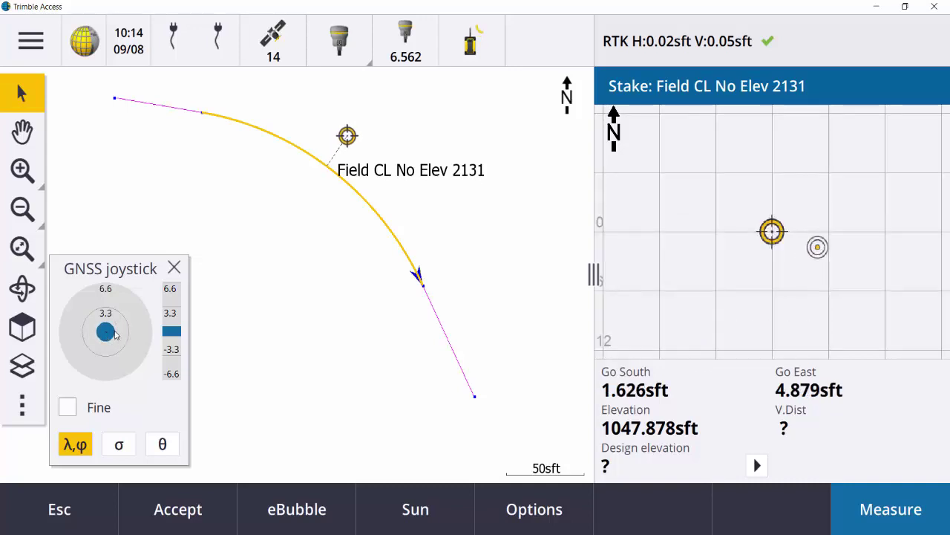
left_click(115, 334)
left_click(115, 334)
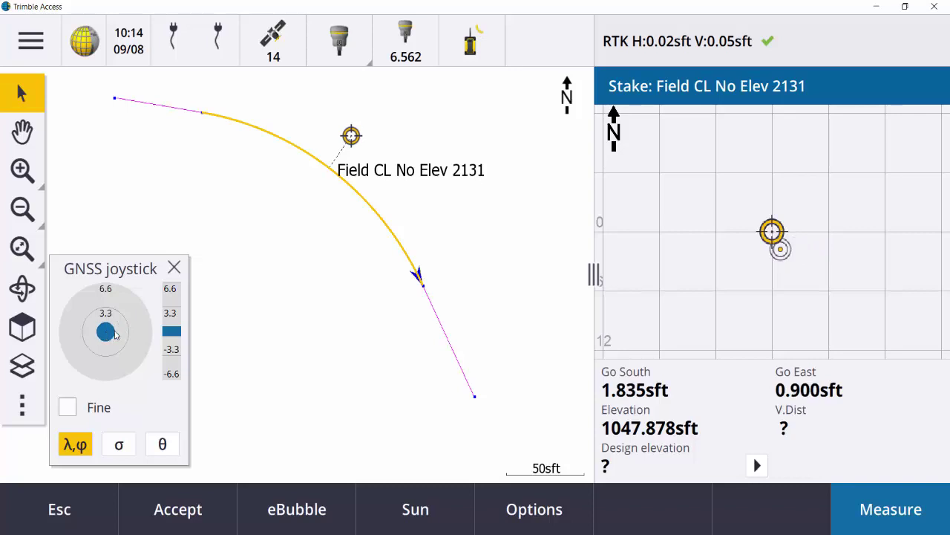
- Turn on the GNSS joystick's Fine mode and nudge the rover in small steps around the intersect point
left_click(75, 409)
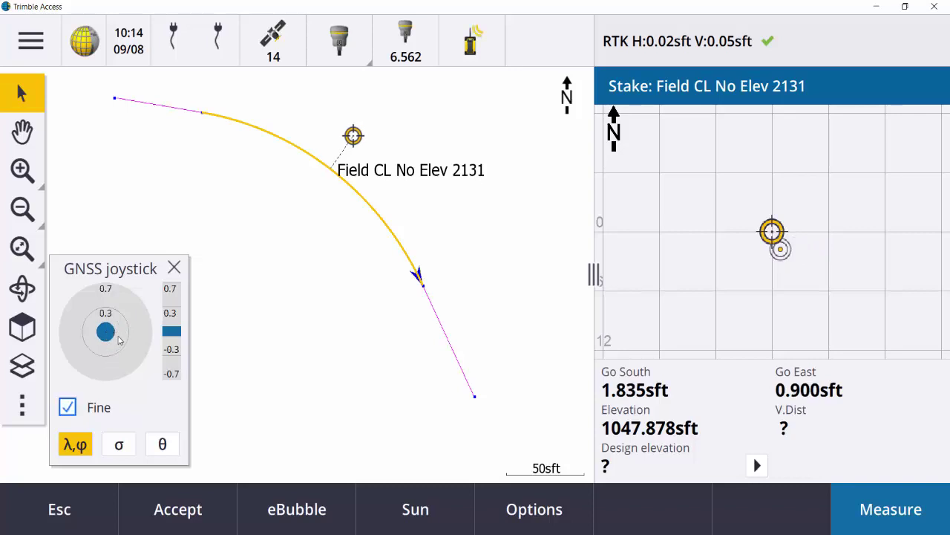
left_click(116, 342)
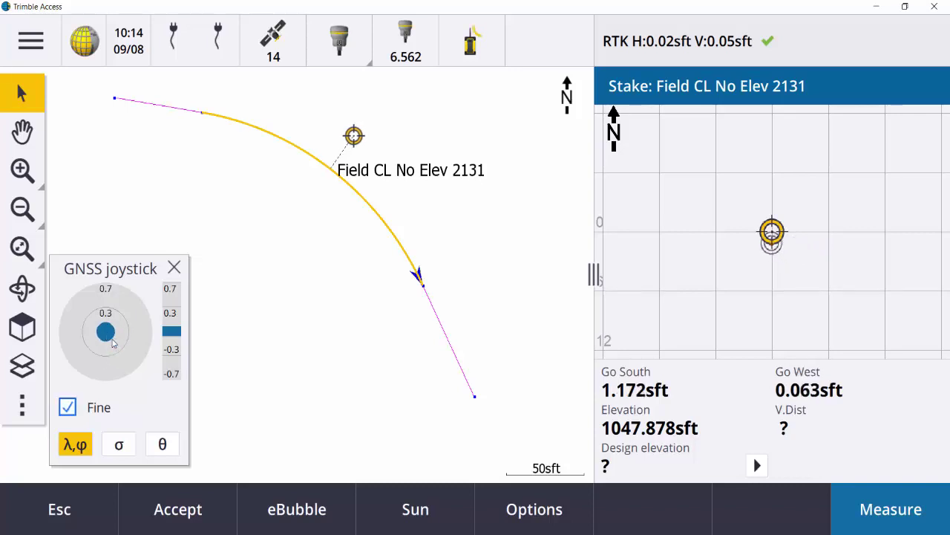
left_click(92, 345)
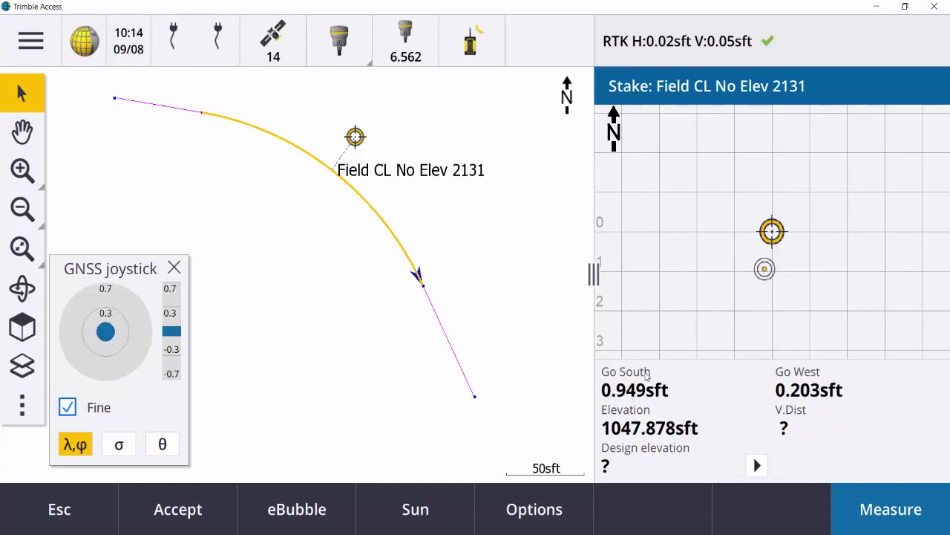
left_click(115, 346)
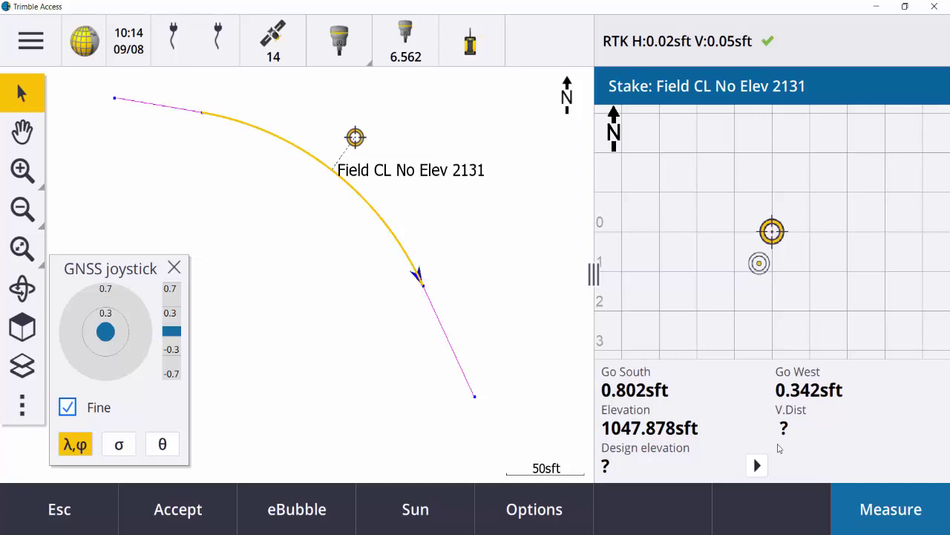
- Close the intersect-point stakeout, choose Center point of arc as the stakeout method, and start the arc stakeout
left_click(60, 512)
left_click(839, 257)
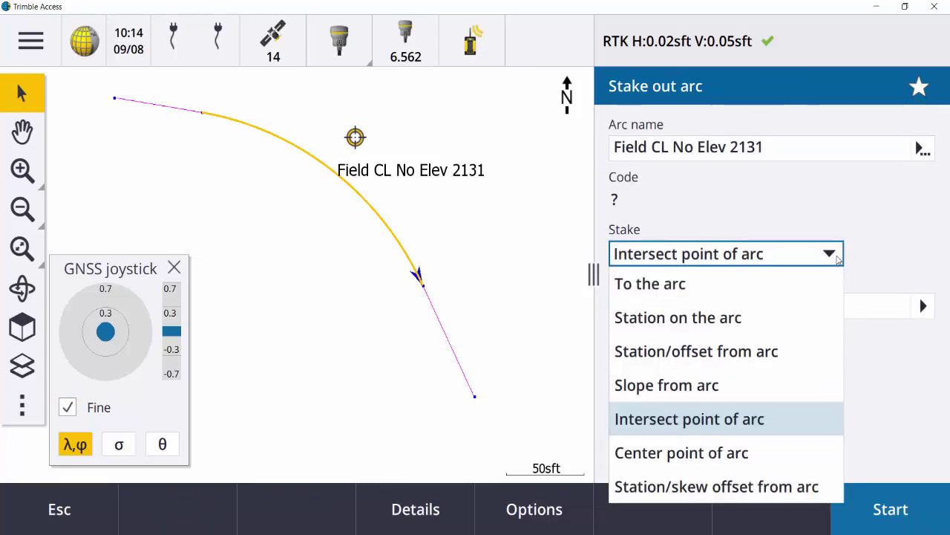
left_click(778, 452)
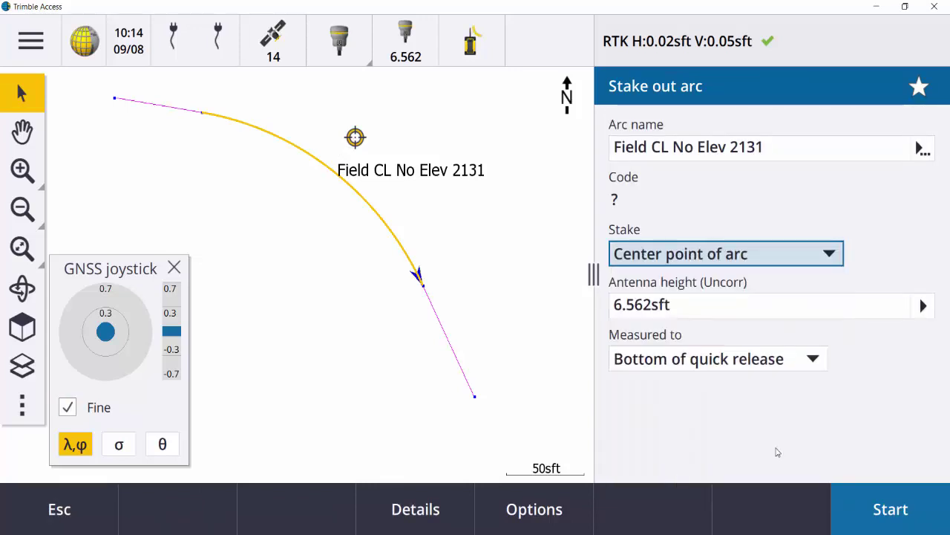
left_click(23, 131)
left_click_drag(319, 262, 438, 248)
left_click_drag(249, 312, 295, 292)
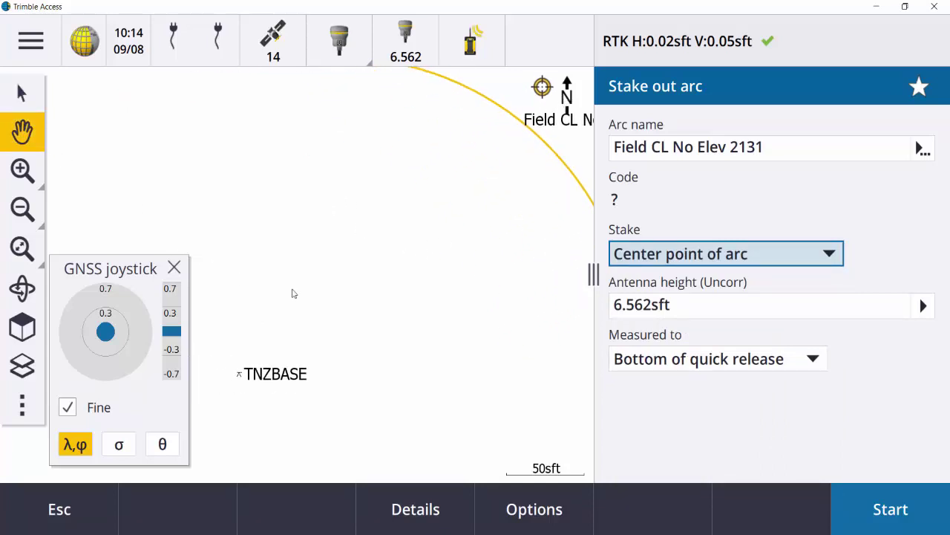
left_click(888, 511)
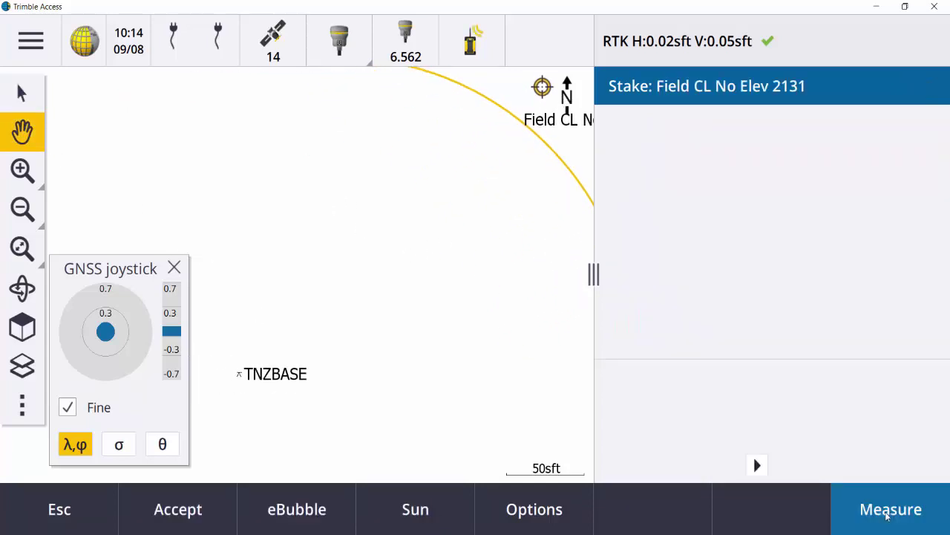
left_click(29, 206)
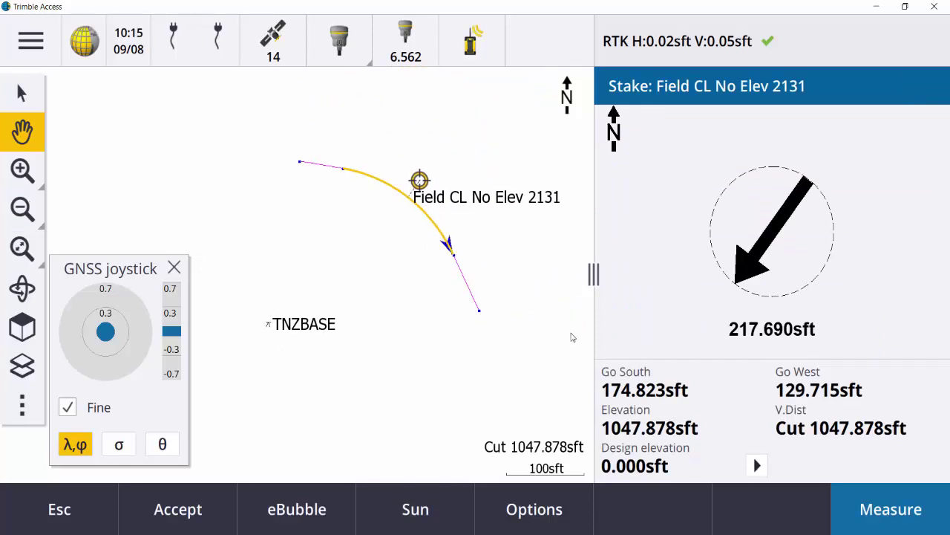
- Restart the center-point stakeout and move the rover near the arc's center beside TNZBASE, repositioning it once
left_click(61, 509)
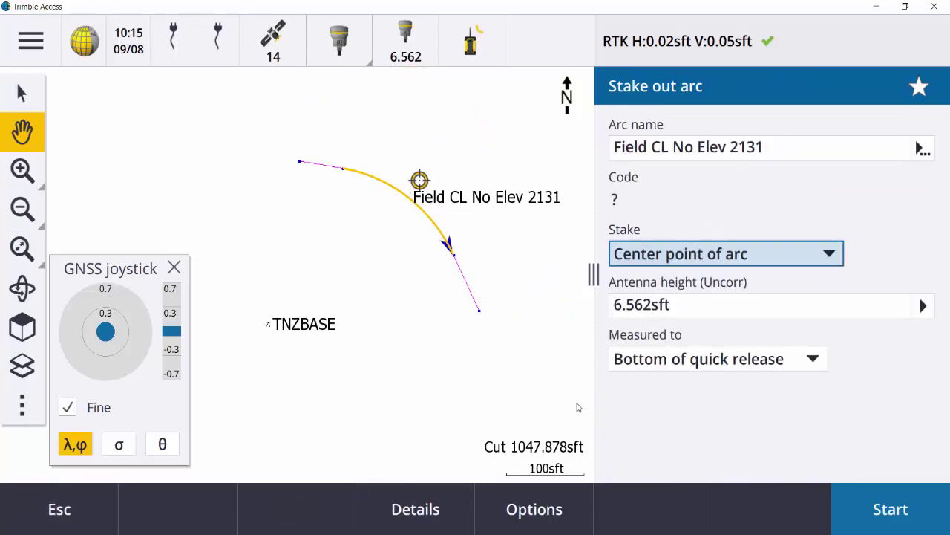
left_click(903, 522)
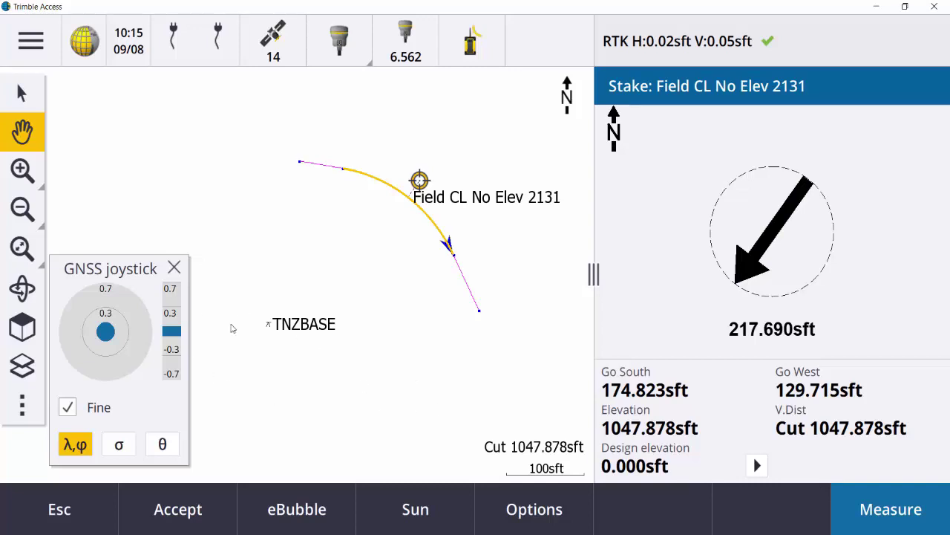
left_click_drag(274, 335, 358, 222)
left_click(23, 210)
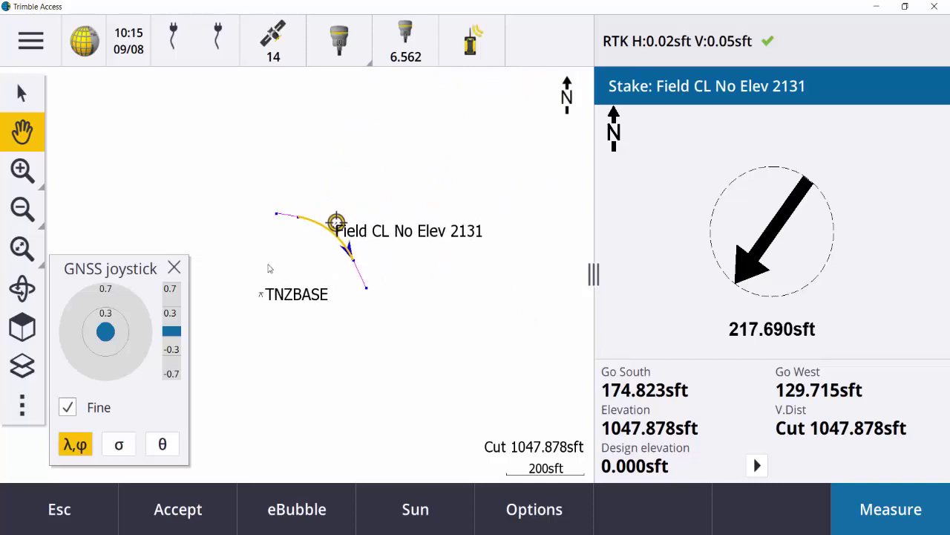
left_click(28, 98)
right_click(303, 288)
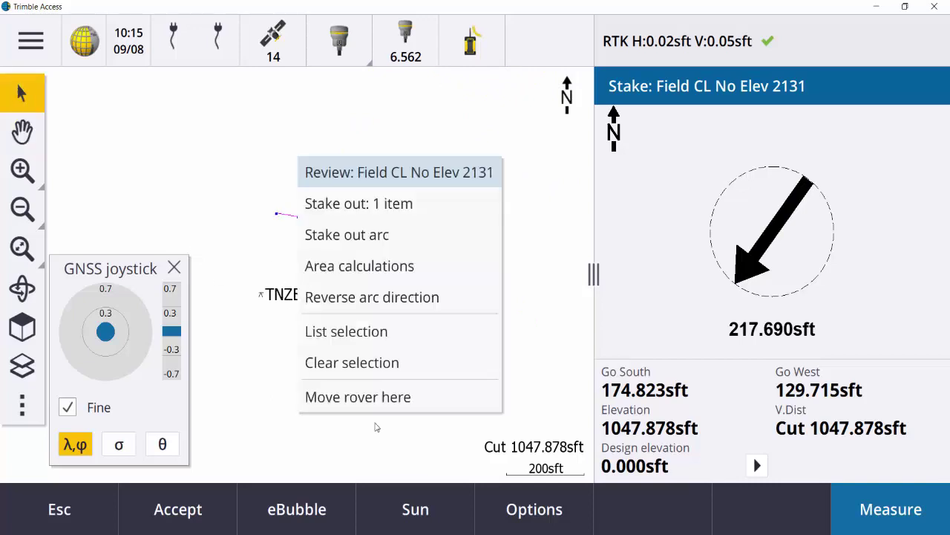
left_click(367, 401)
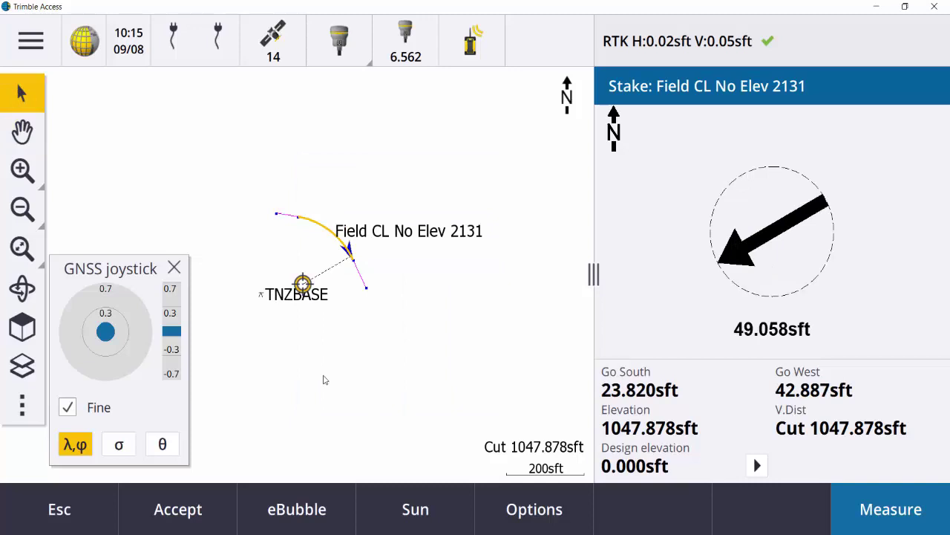
right_click(289, 305)
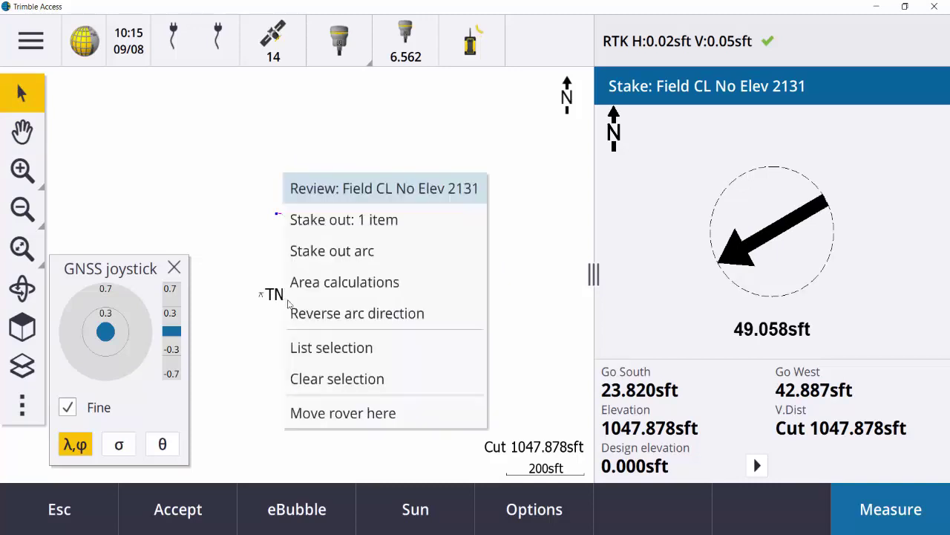
left_click(346, 413)
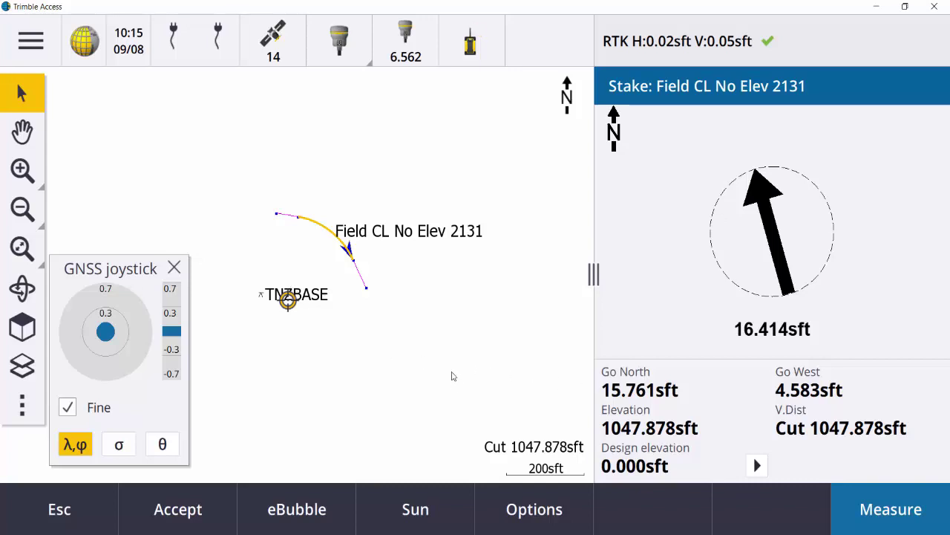
- Close the center-point stakeout and the arc stakeout form, and deselect the arc on the map
left_click(96, 515)
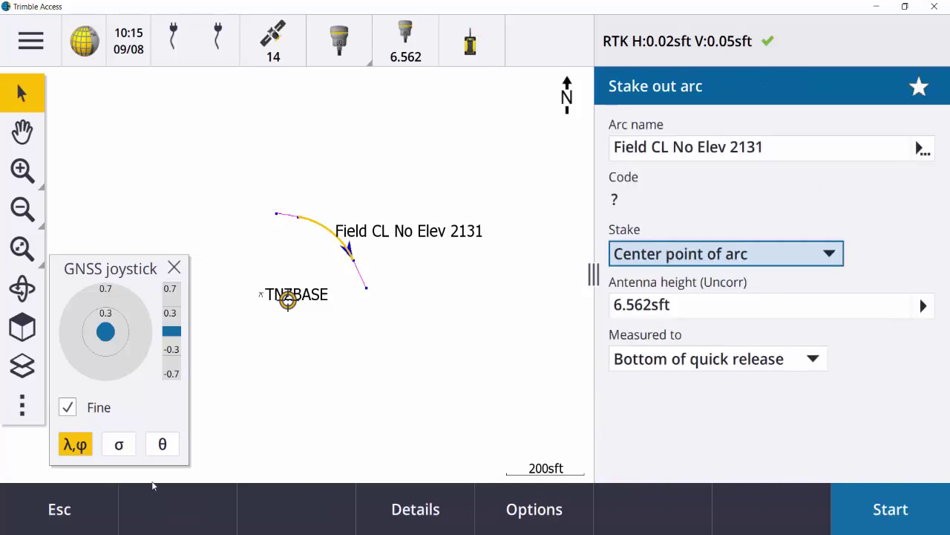
left_click(97, 509)
left_click(361, 369)
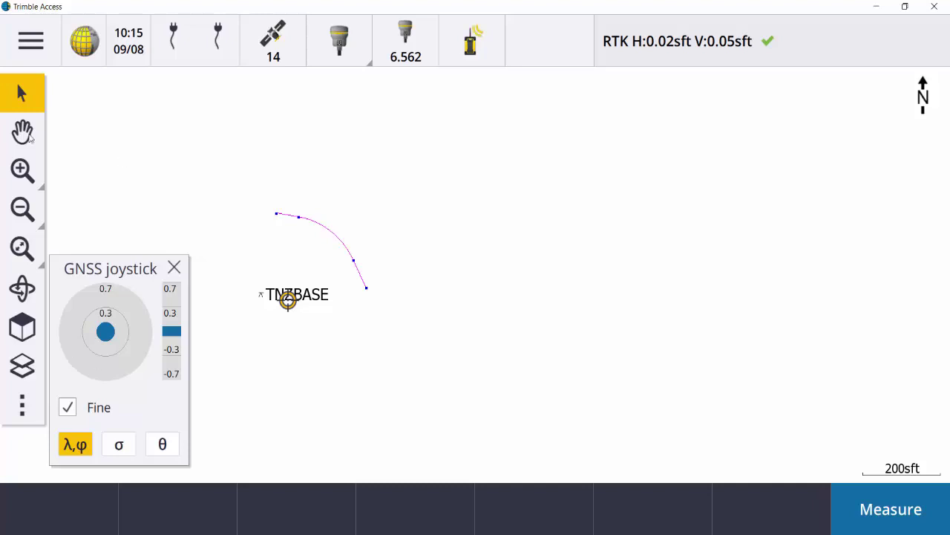
left_click(22, 170)
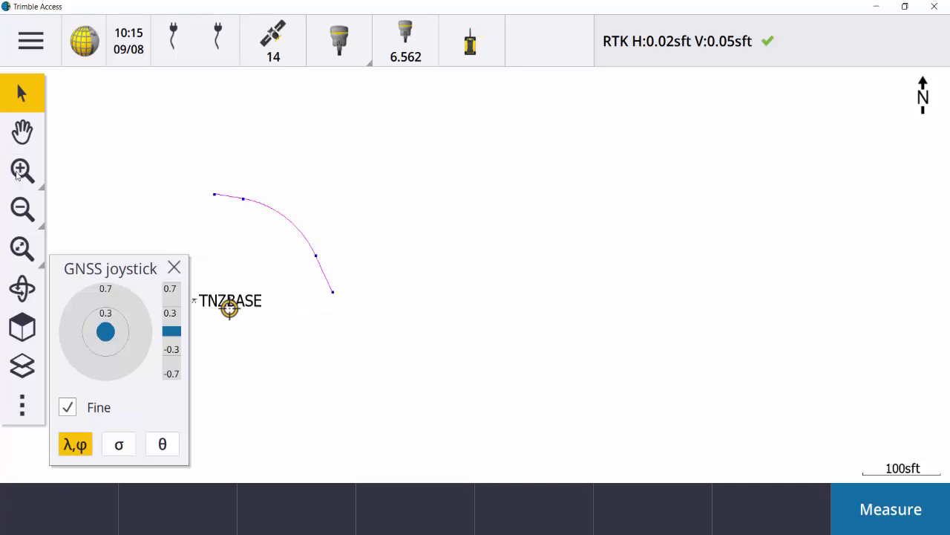
left_click(25, 133)
left_click_drag(230, 172, 464, 186)
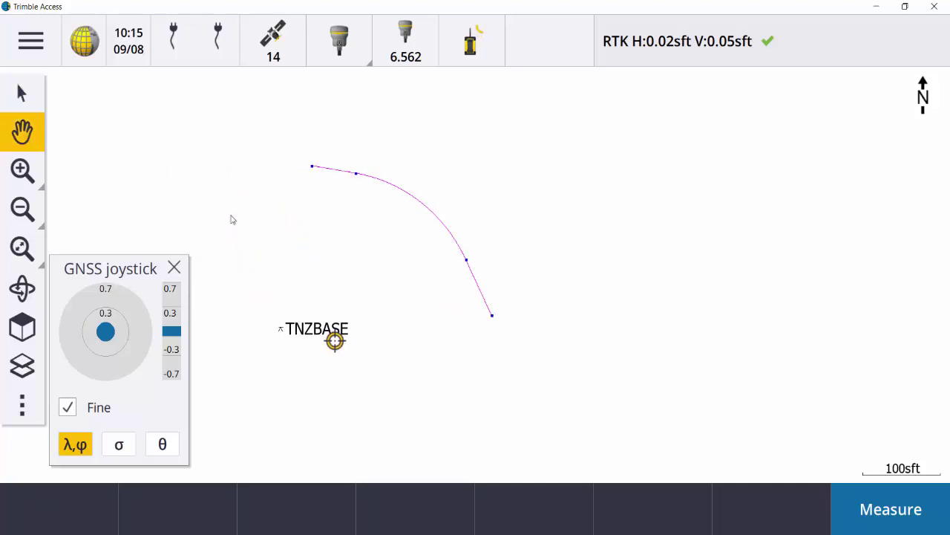
left_click(28, 168)
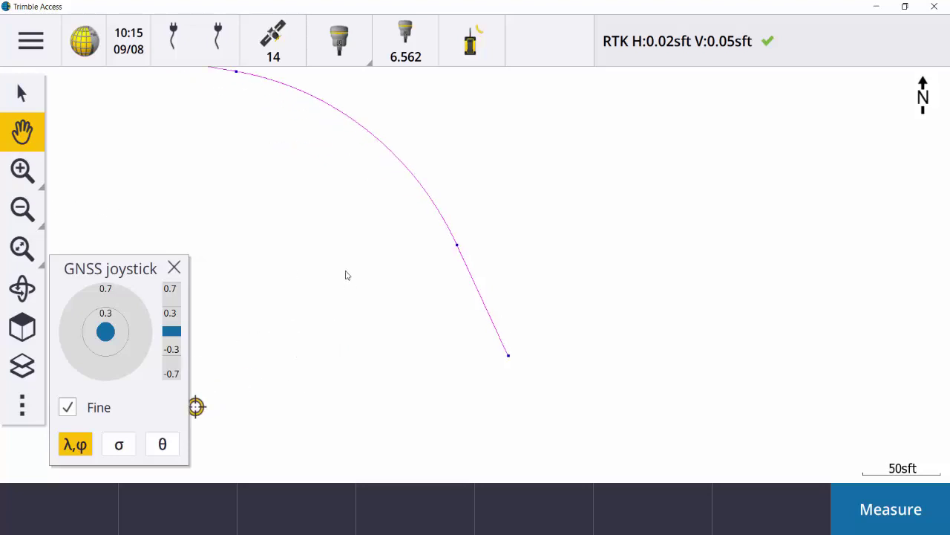
left_click_drag(344, 272, 384, 325)
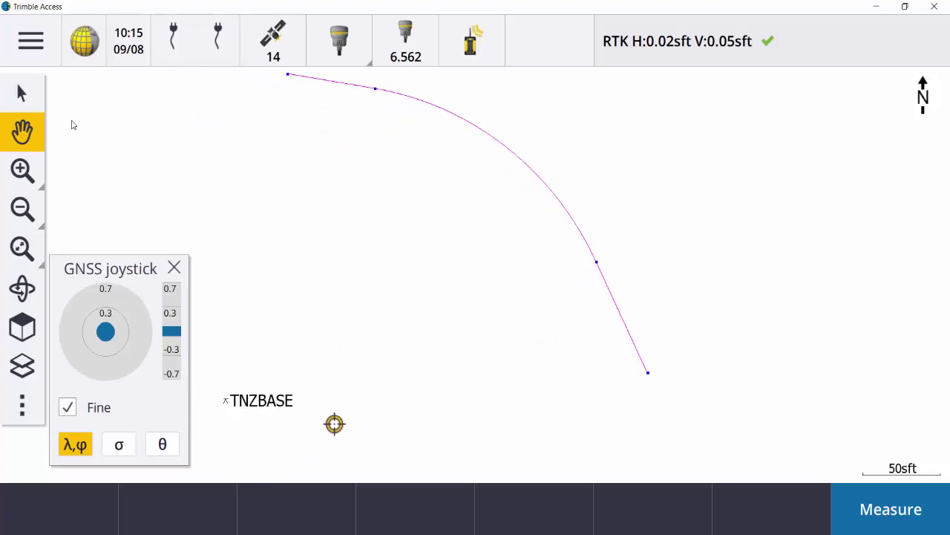
left_click(36, 77)
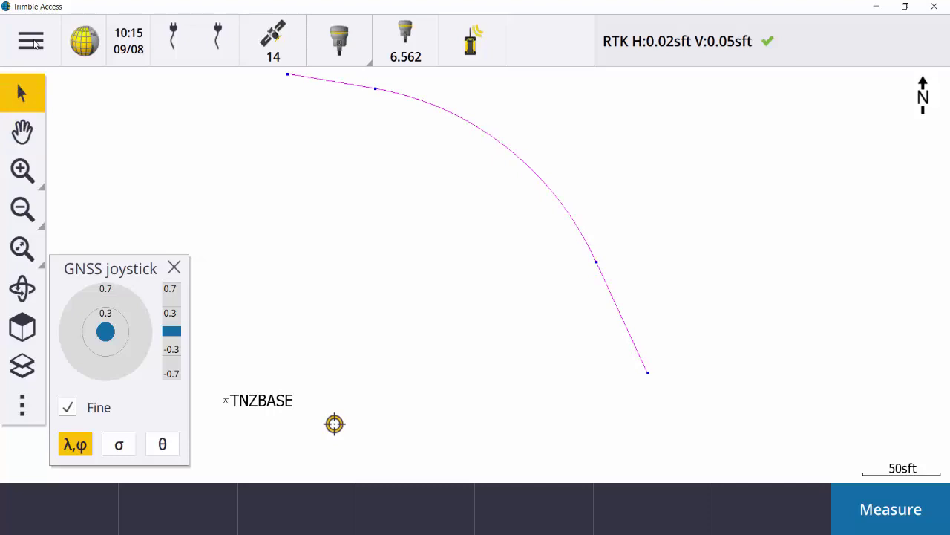
- Open the Trimble Access Help Portal and go to the Stakeout topic "To stake out a line"
left_click(34, 43)
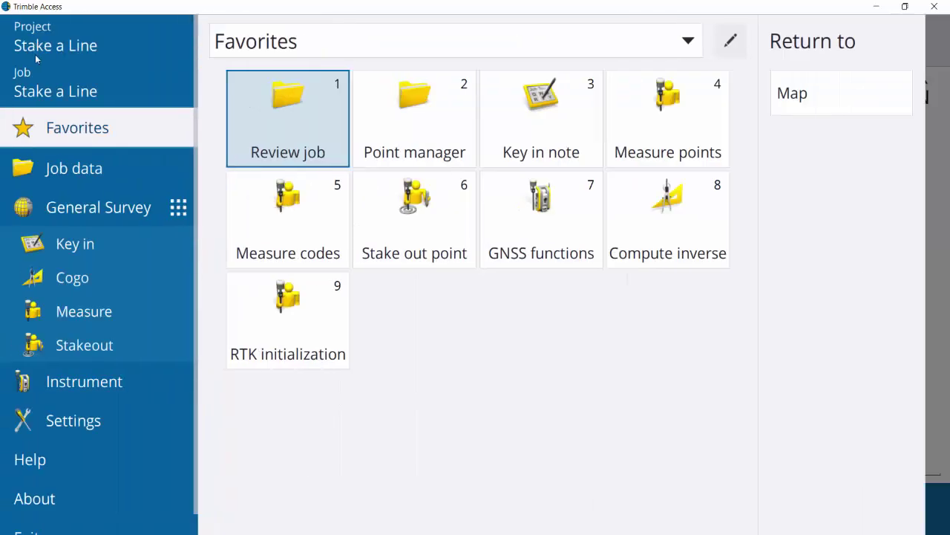
key("Escape")
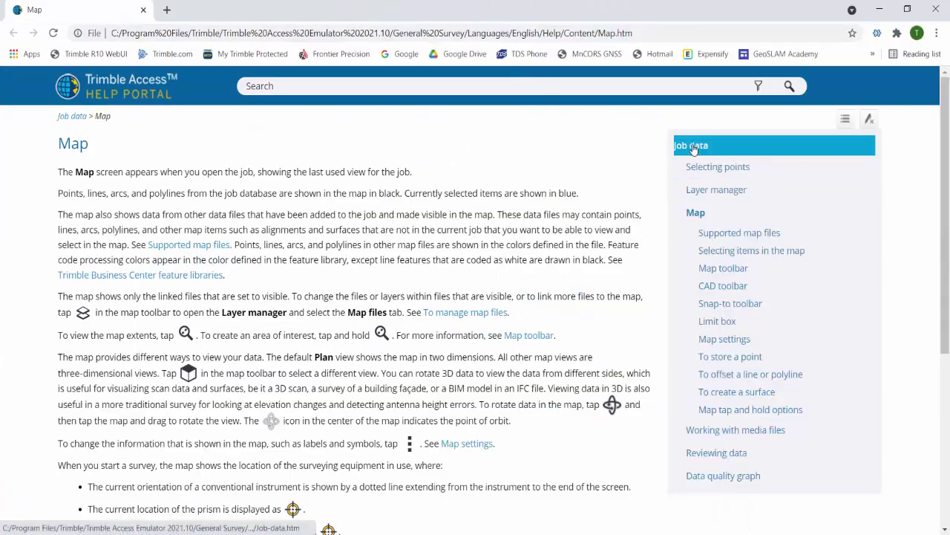
left_click(696, 145)
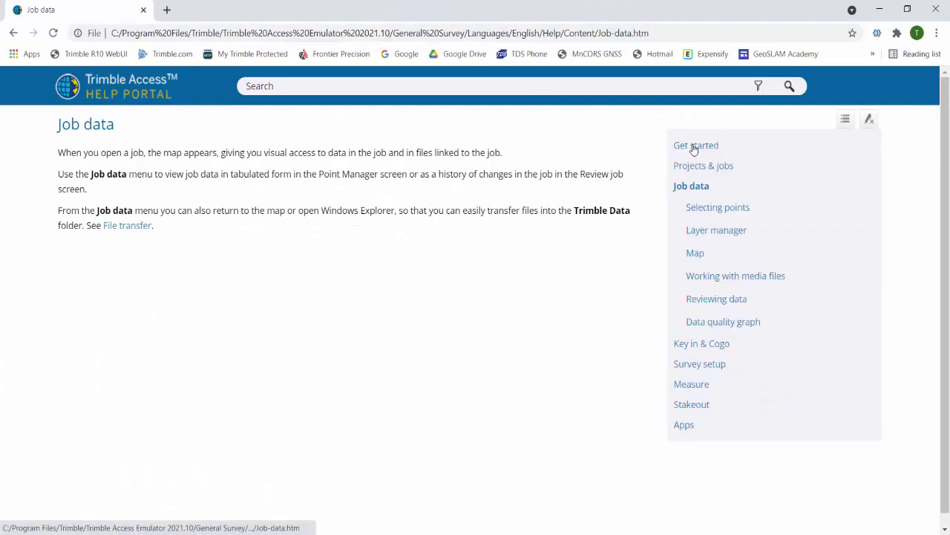
left_click(705, 406)
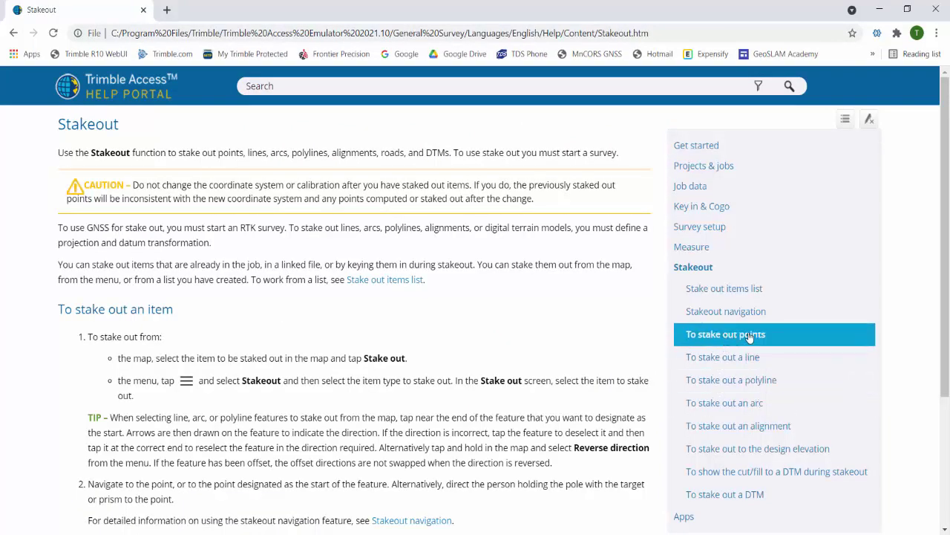
left_click(724, 357)
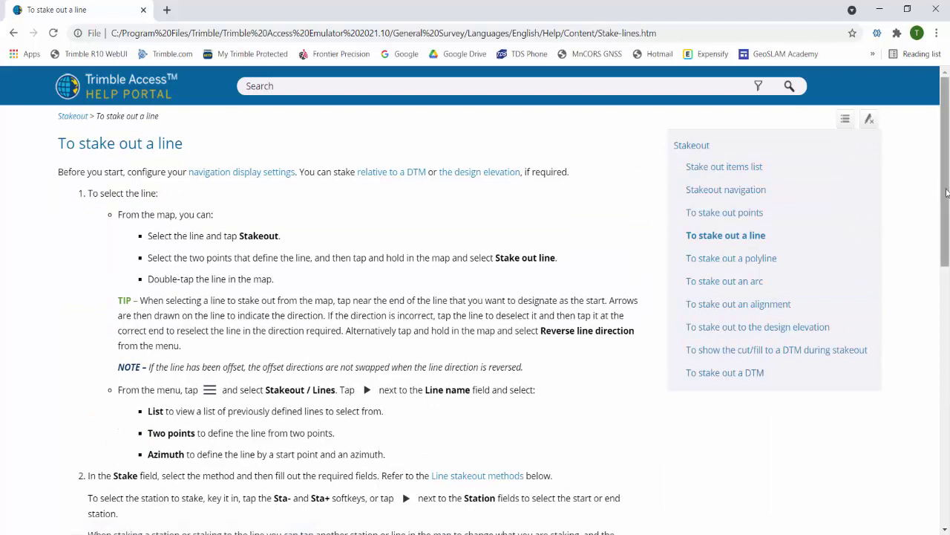
- Under Line stakeout methods, expand To the line, Distance along line, and Station on the line to view their diagrams
scroll(912, 245, "down", 6)
scroll(918, 377, "down", 3)
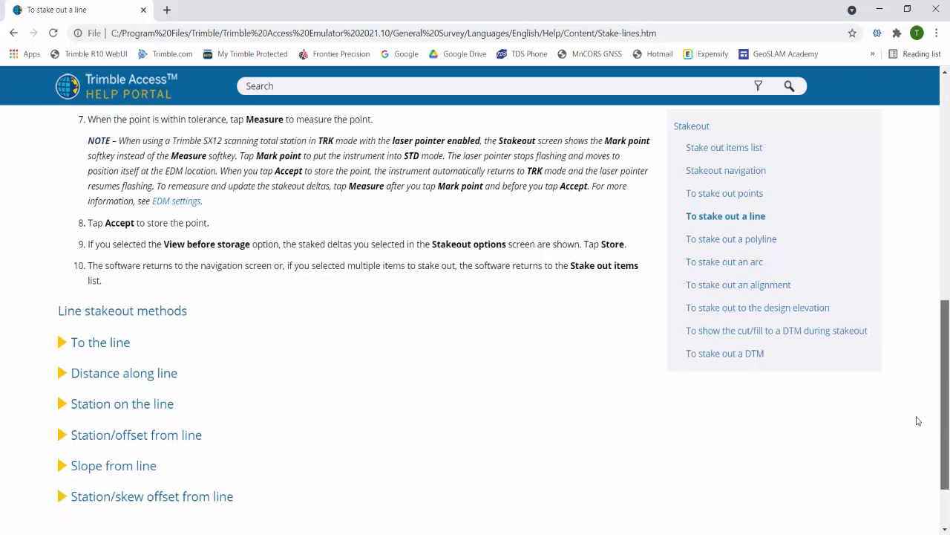
left_click(111, 280)
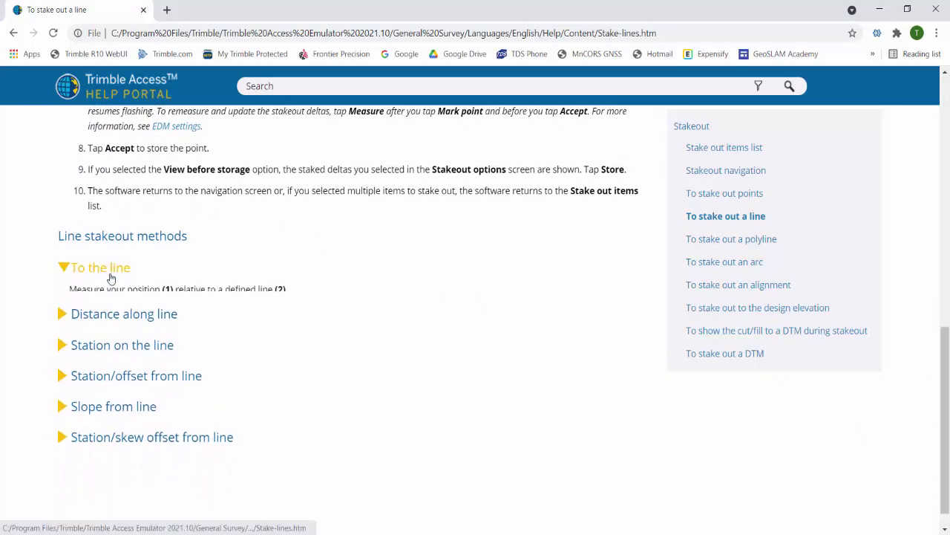
scroll(344, 293, "down", 2)
left_click(162, 296)
scroll(178, 300, "down", 2)
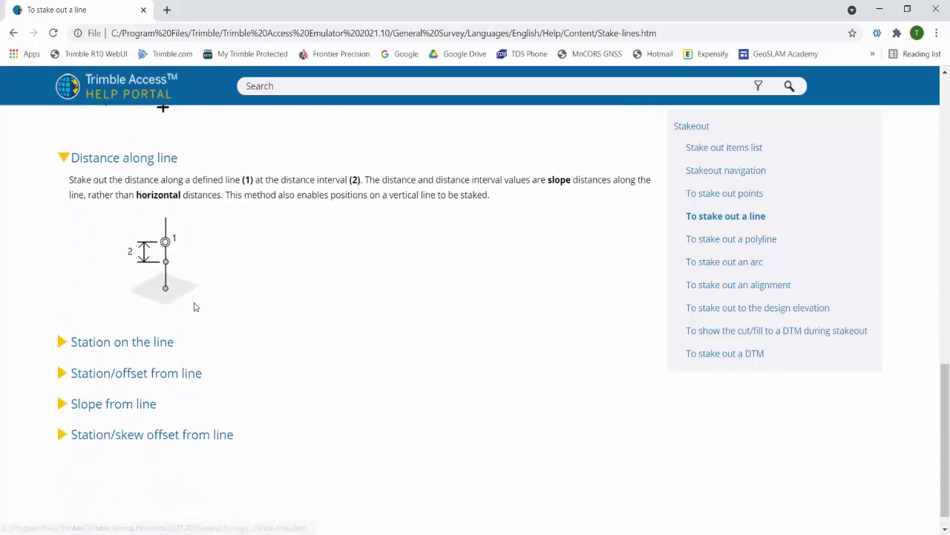
left_click(134, 346)
scroll(223, 345, "down", 2)
- Expand the Station/offset from line, Slope from line, and Station/skew offset from line methods to view their diagrams
left_click(173, 351)
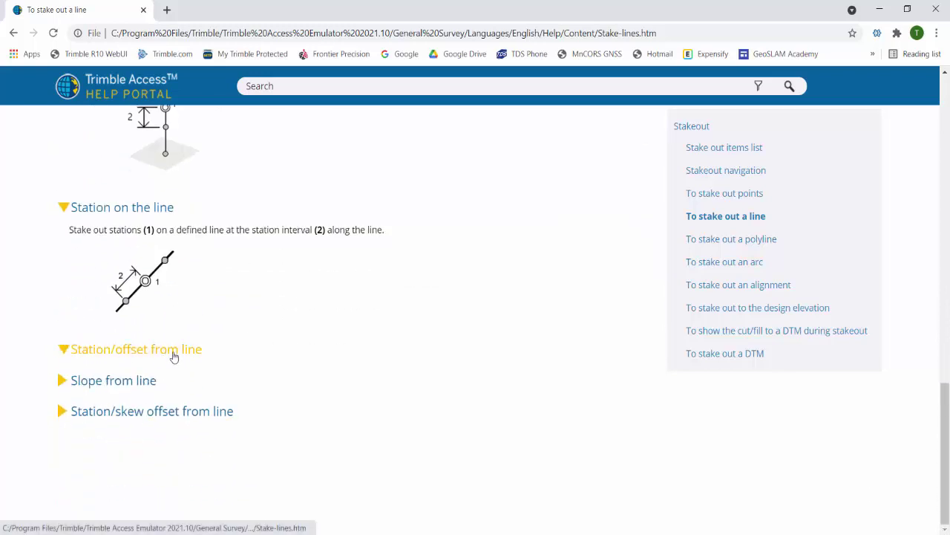
scroll(349, 346, "down", 2)
left_click(146, 381)
scroll(268, 364, "down", 3)
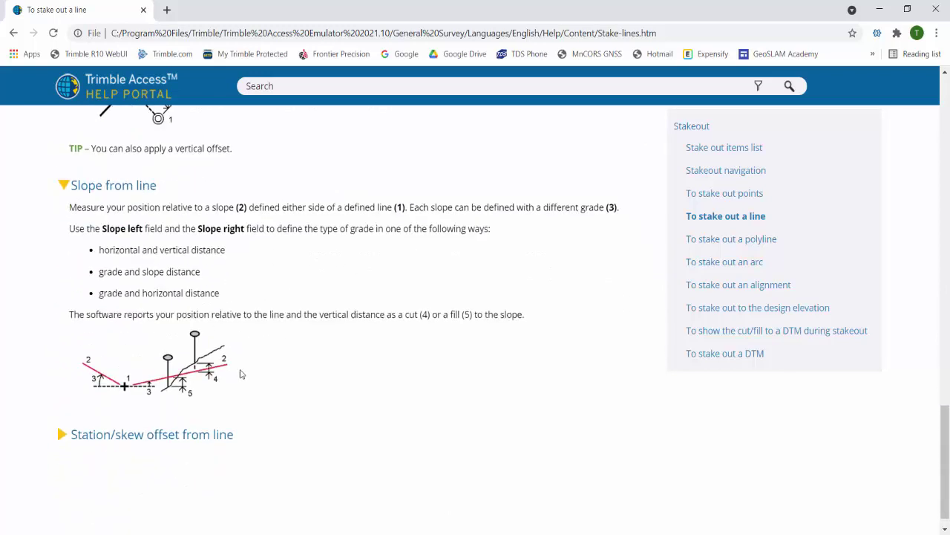
left_click(181, 435)
scroll(301, 363, "down", 3)
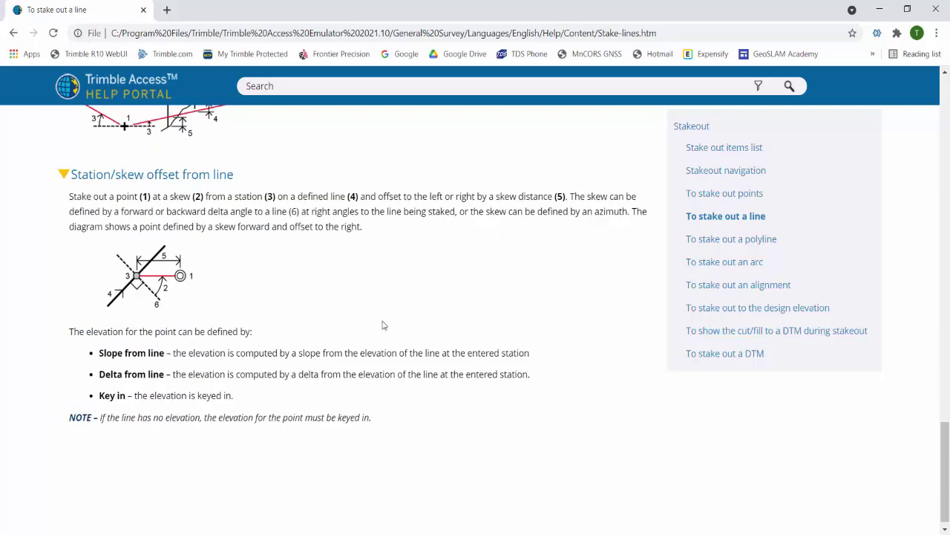
- Look back over the expanded line stakeout methods and close the Help Portal
scroll(407, 317, "up", 2)
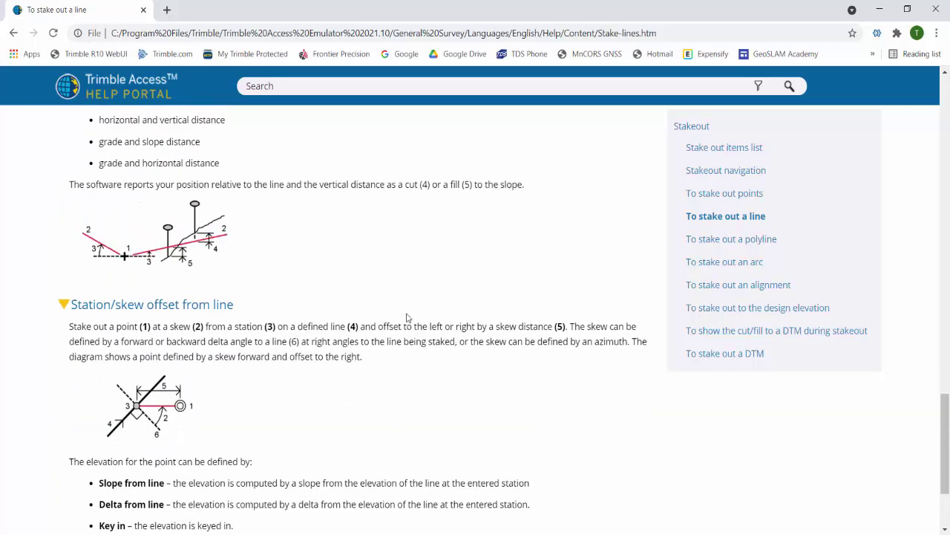
scroll(407, 318, "up", 12)
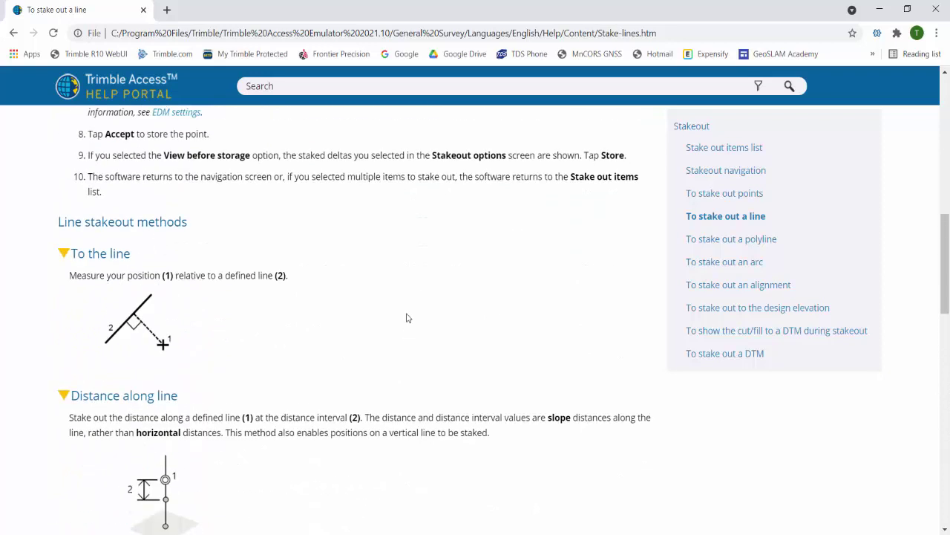
scroll(407, 318, "up", 5)
scroll(407, 317, "down", 7)
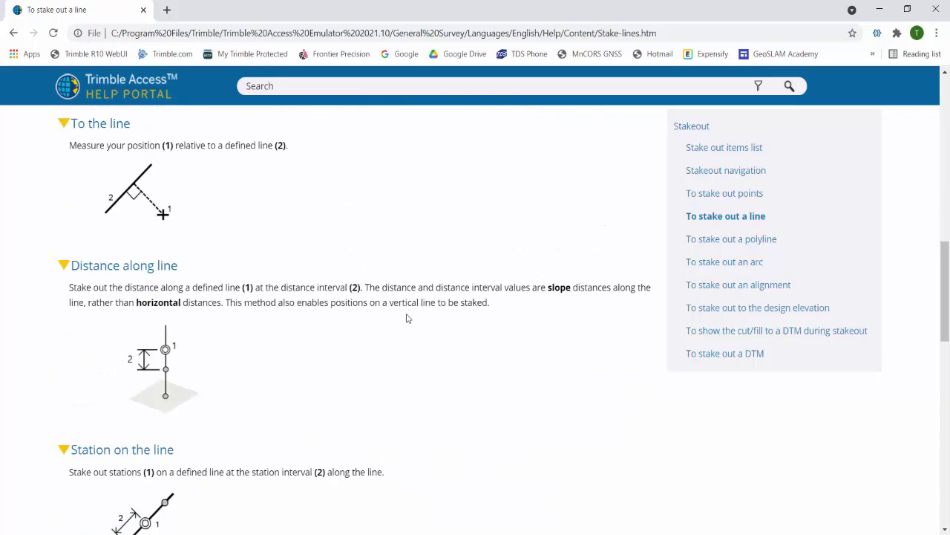
scroll(407, 318, "down", 2)
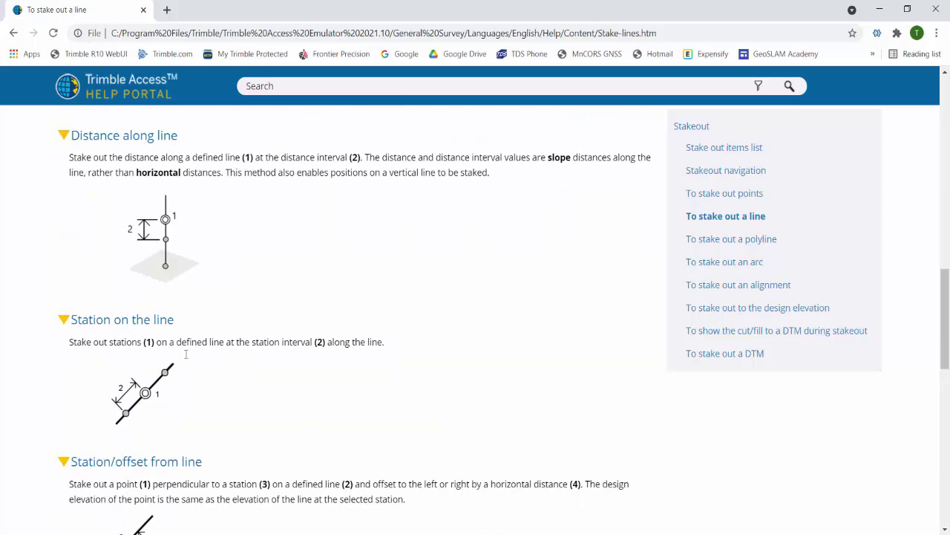
left_click(935, 16)
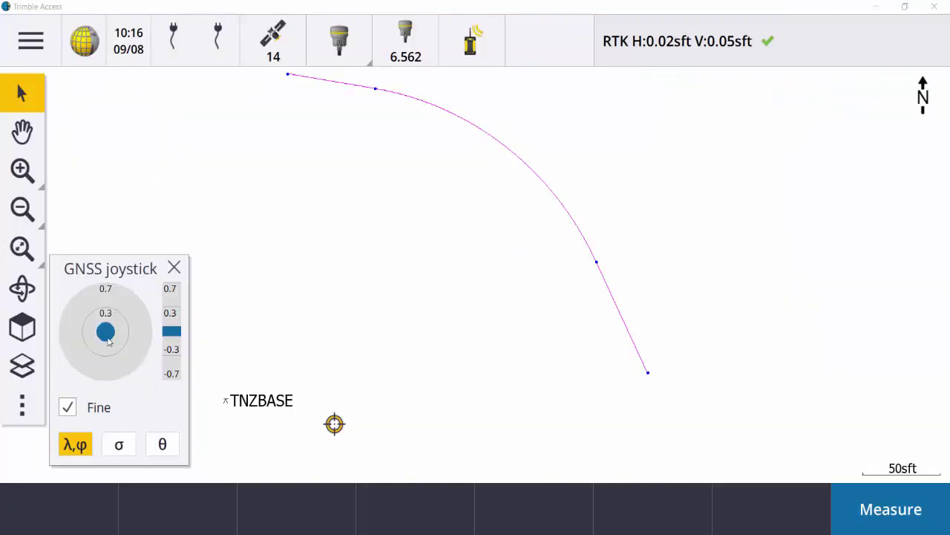
- Show the map file CL of Field.xml in place of CL of Field.dxf and accept the layer change
left_click(23, 367)
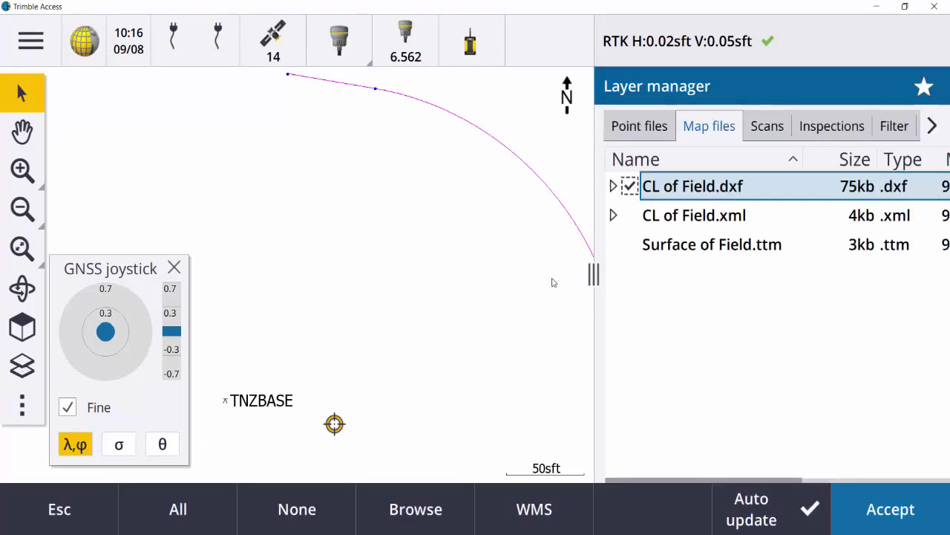
left_click(669, 217)
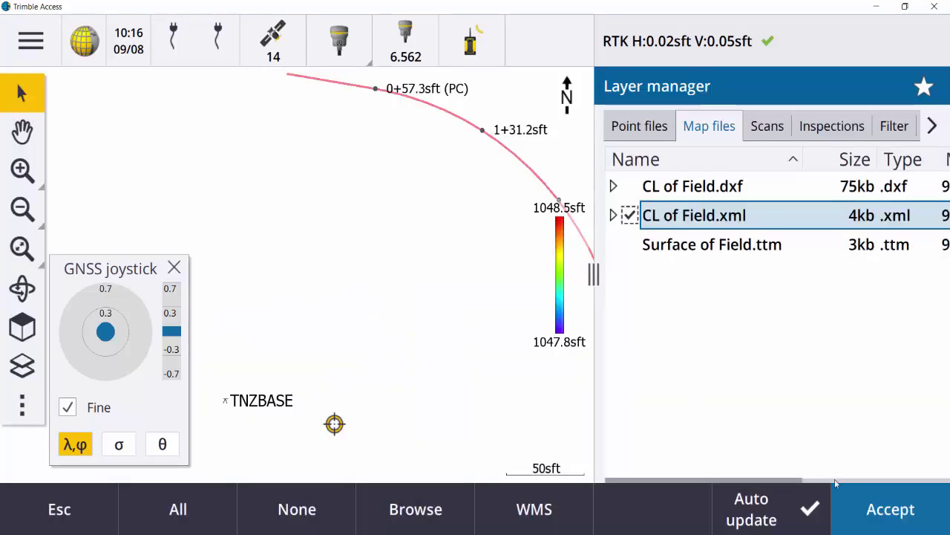
left_click(891, 510)
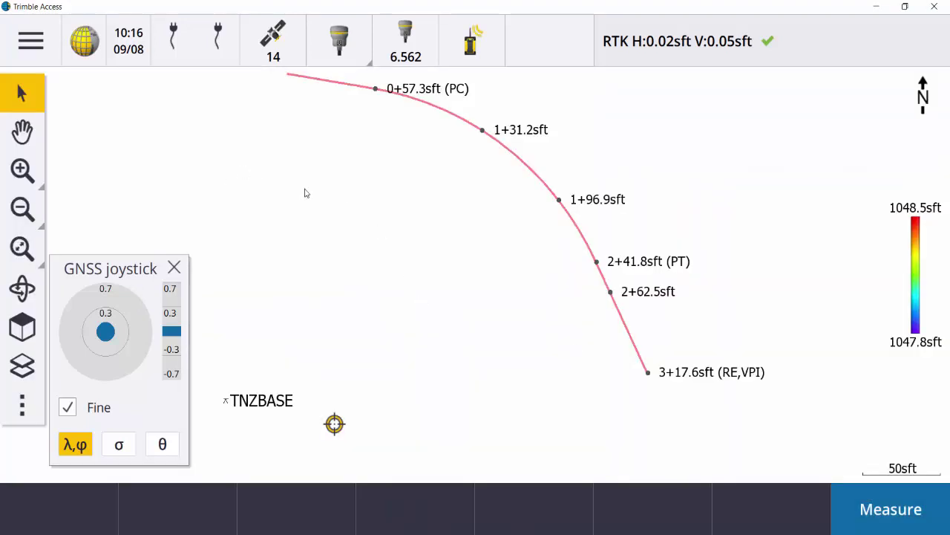
- Place the simulated rover on the field centerline alignment near its 0+00 start and select the alignment
left_click(19, 138)
left_click_drag(316, 195, 270, 244)
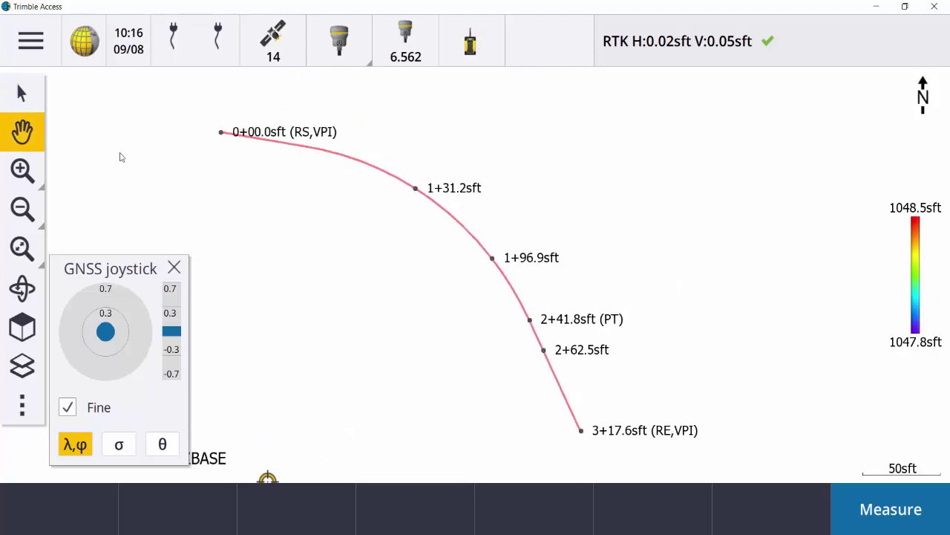
left_click(21, 93)
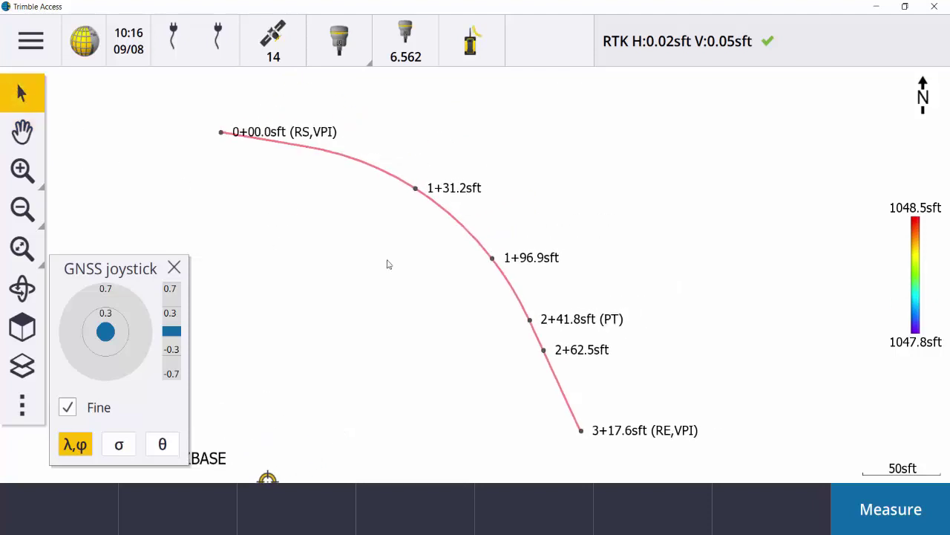
right_click(285, 147)
left_click(330, 223)
left_click(346, 157)
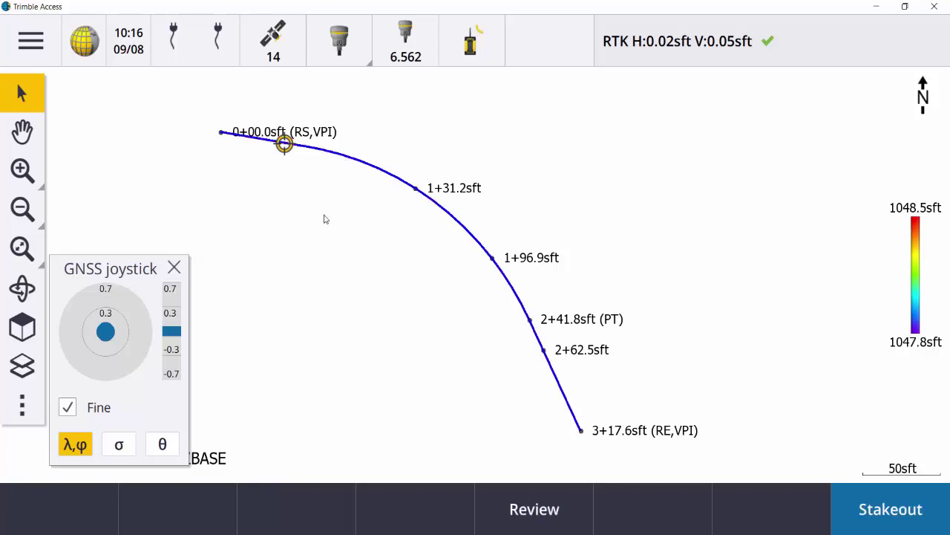
- Open the Field CL alignment's stakeout form and step the station to 0+50.000sft
left_click(895, 512)
left_click_drag(136, 280, 359, 309)
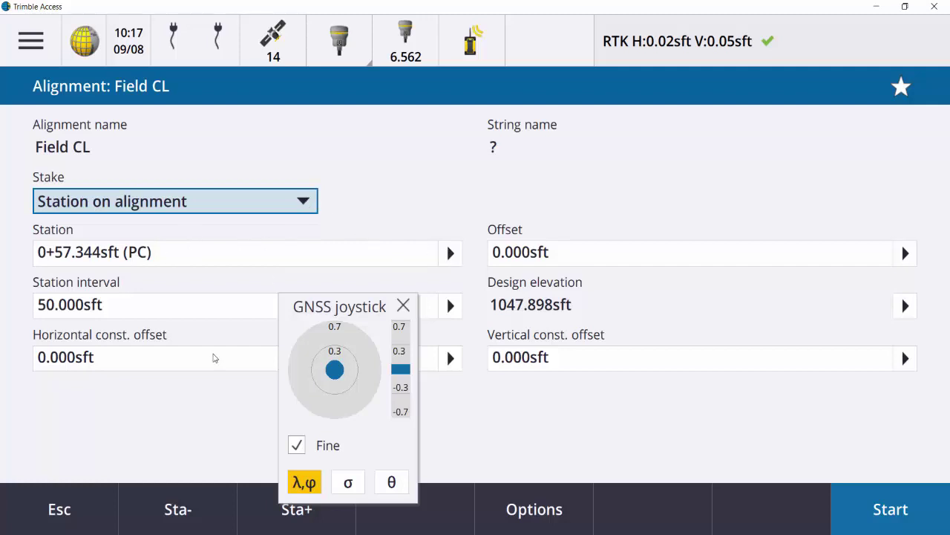
left_click(177, 509)
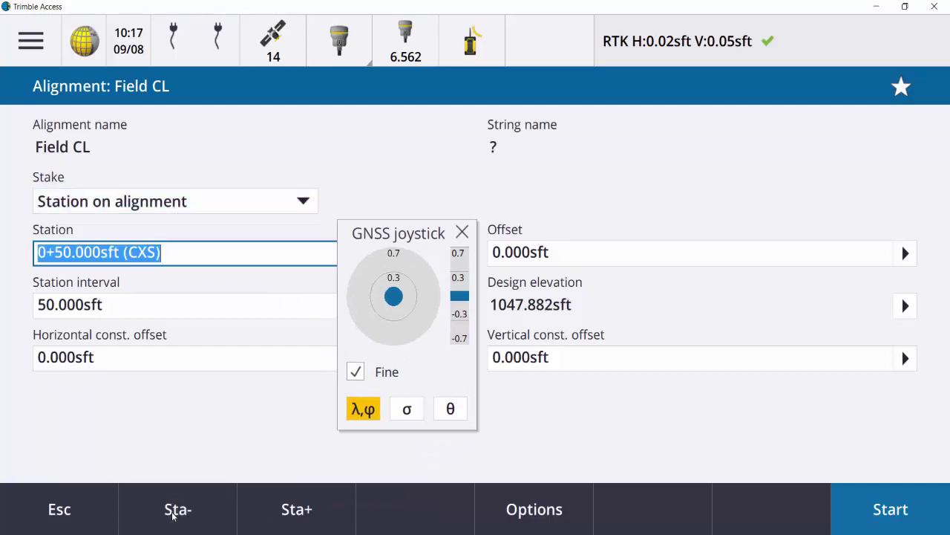
left_click(299, 526)
left_click(205, 520)
- Set the station interval to 25 and start staking the station on the alignment
left_click(145, 306)
type("25")
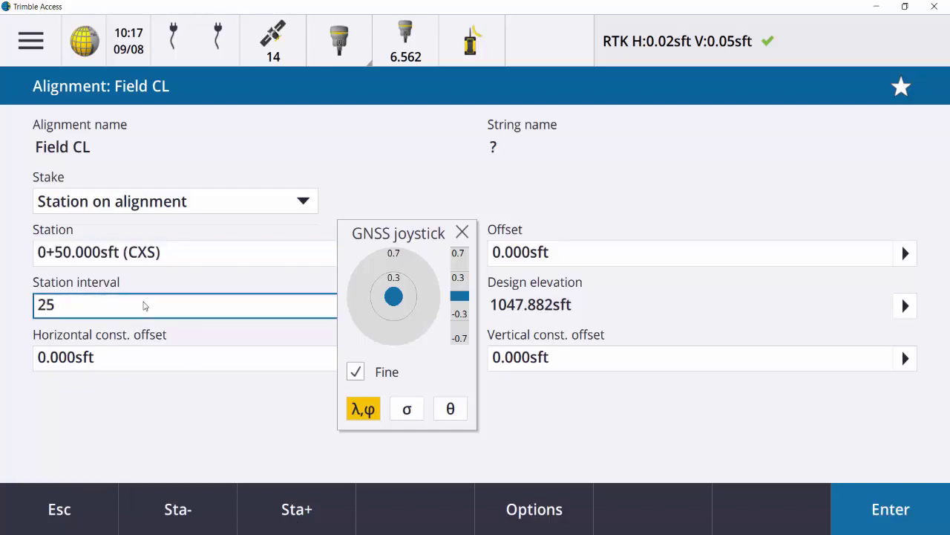
left_click_drag(439, 239, 358, 263)
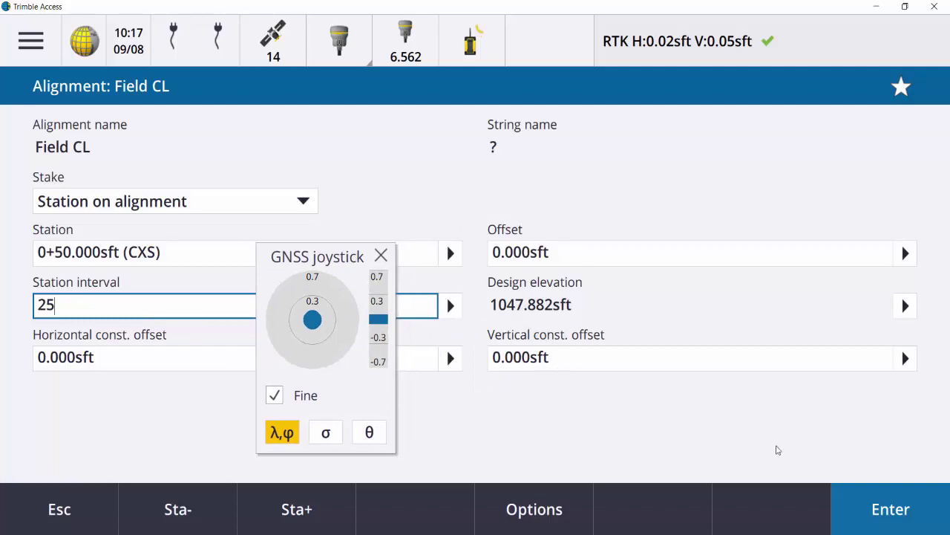
left_click(876, 524)
left_click(880, 522)
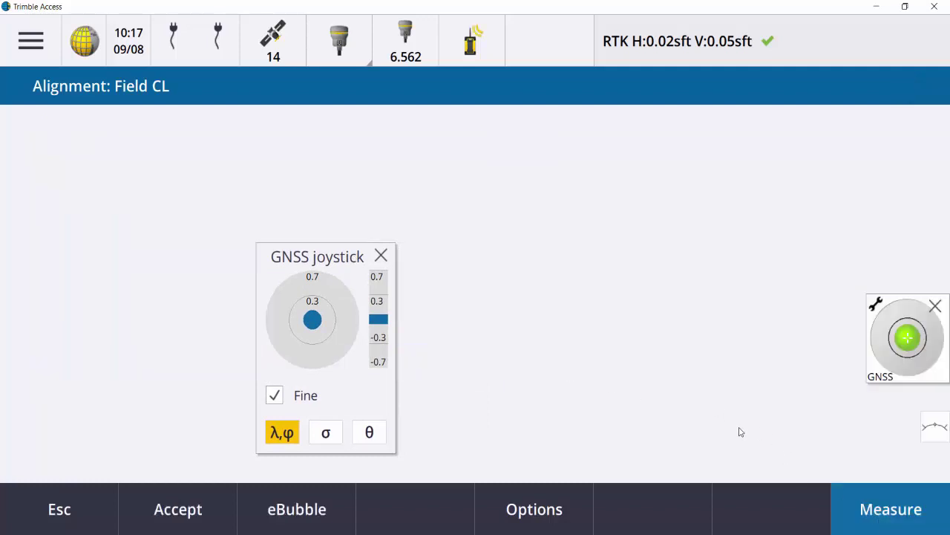
- Nudge the rover eastward in small joystick steps toward station 0+50.000sft on the alignment
left_click_drag(333, 261, 116, 218)
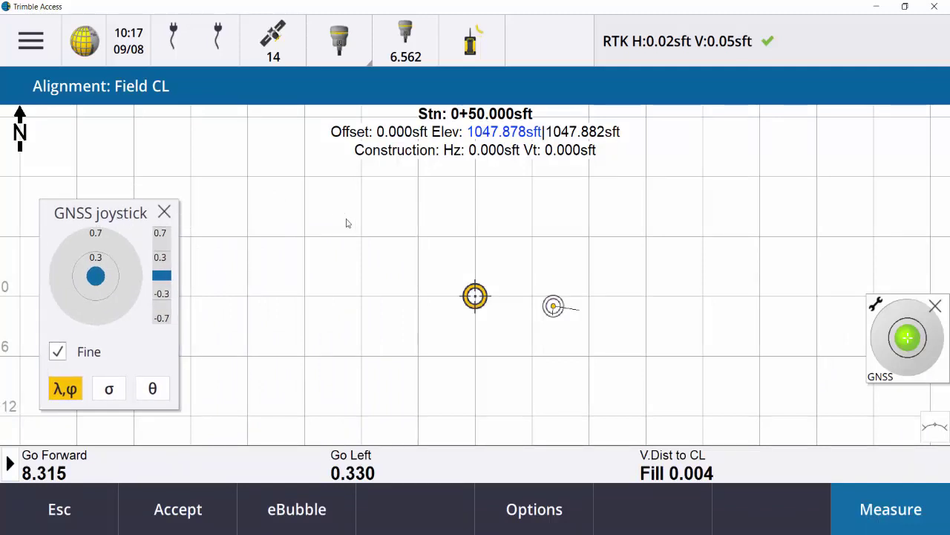
left_click(111, 281)
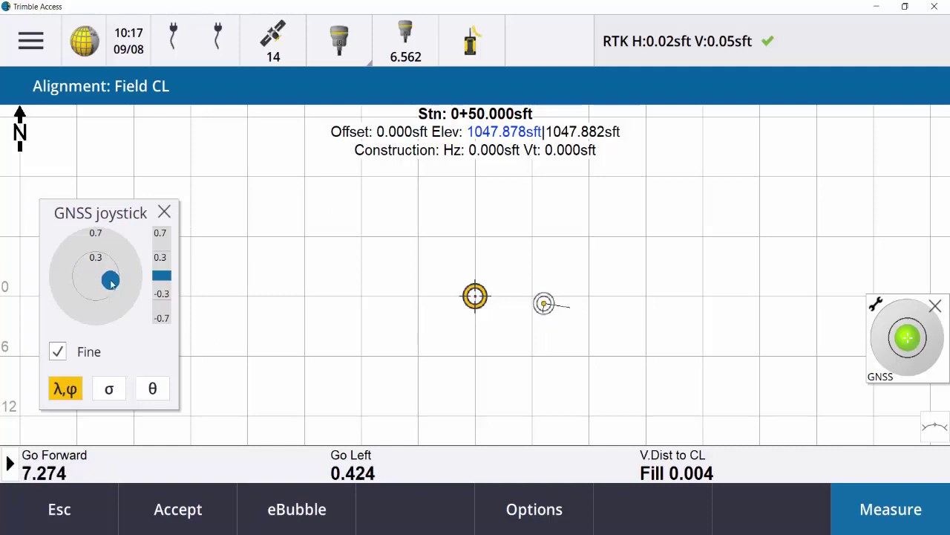
left_click(111, 280)
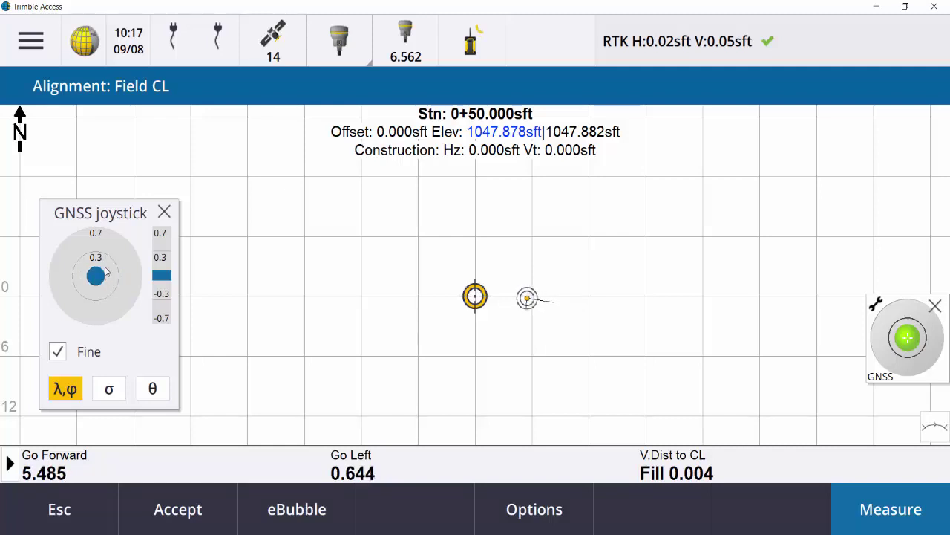
left_click(111, 280)
left_click(112, 279)
left_click(111, 279)
left_click(111, 280)
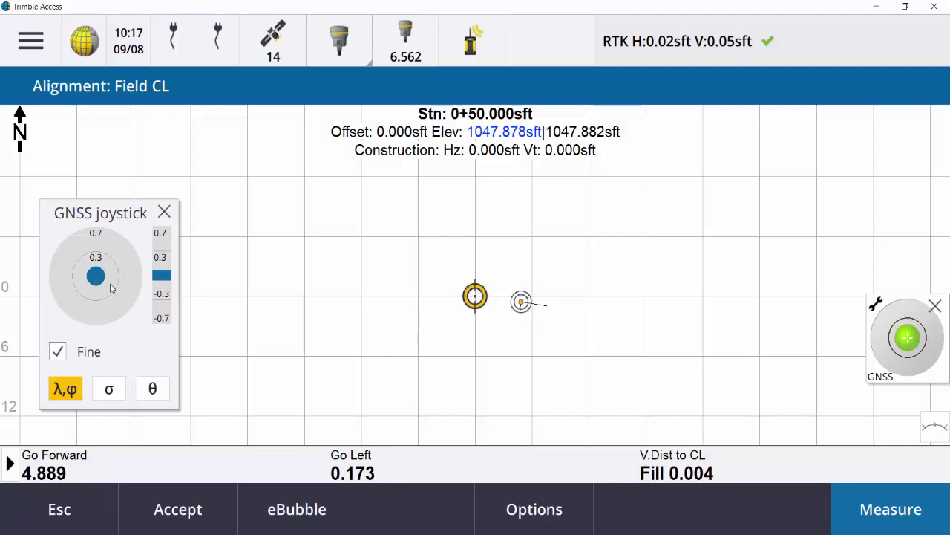
left_click(110, 279)
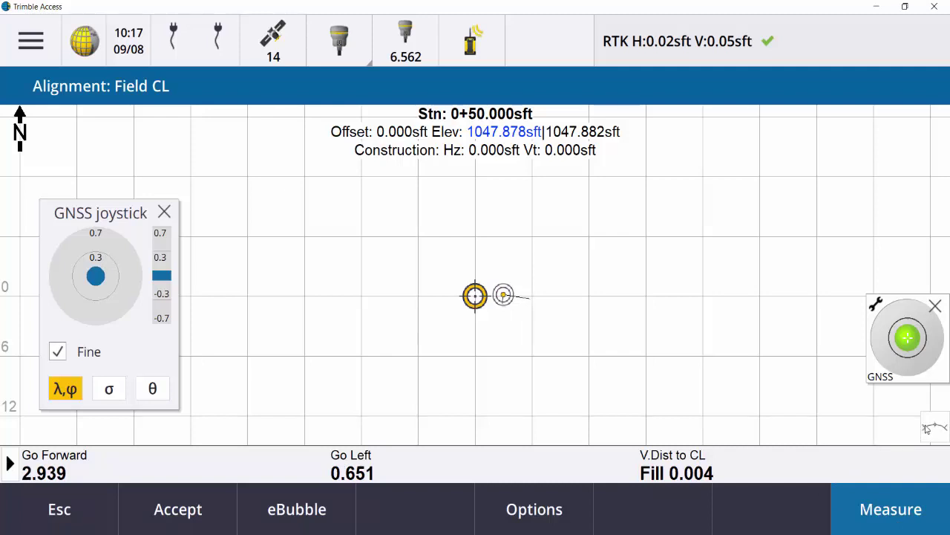
- Hide the eBubble, switch the navigation display to the cross-section view, and close the alignment stakeout
left_click(935, 306)
left_click(934, 431)
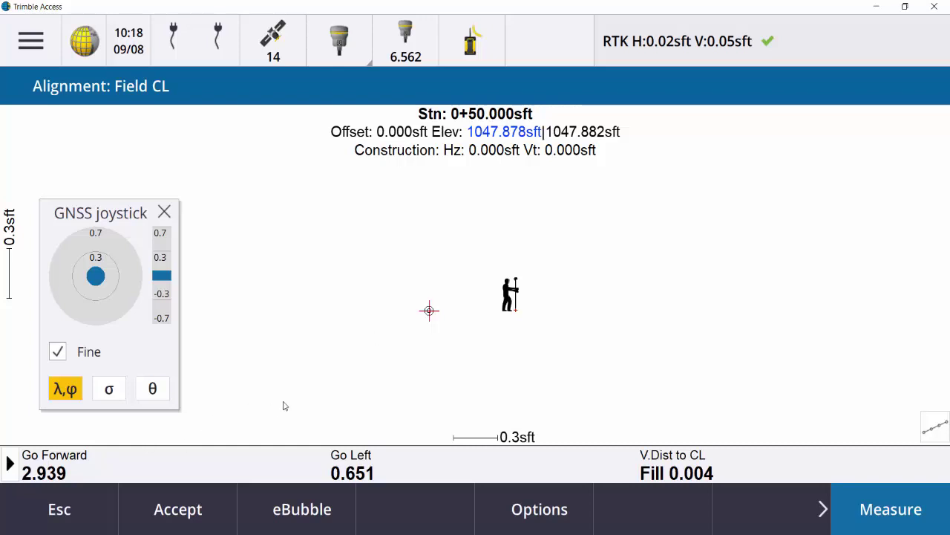
left_click(82, 508)
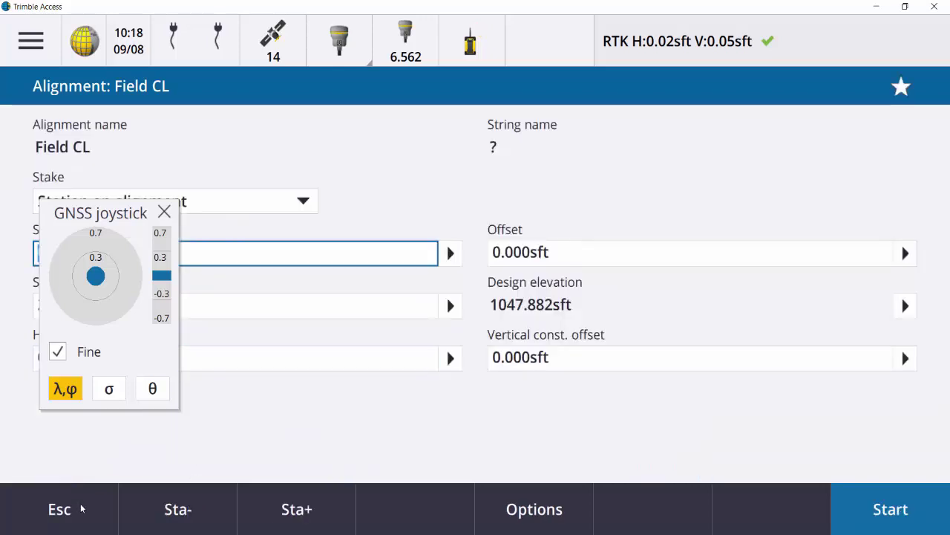
left_click(82, 508)
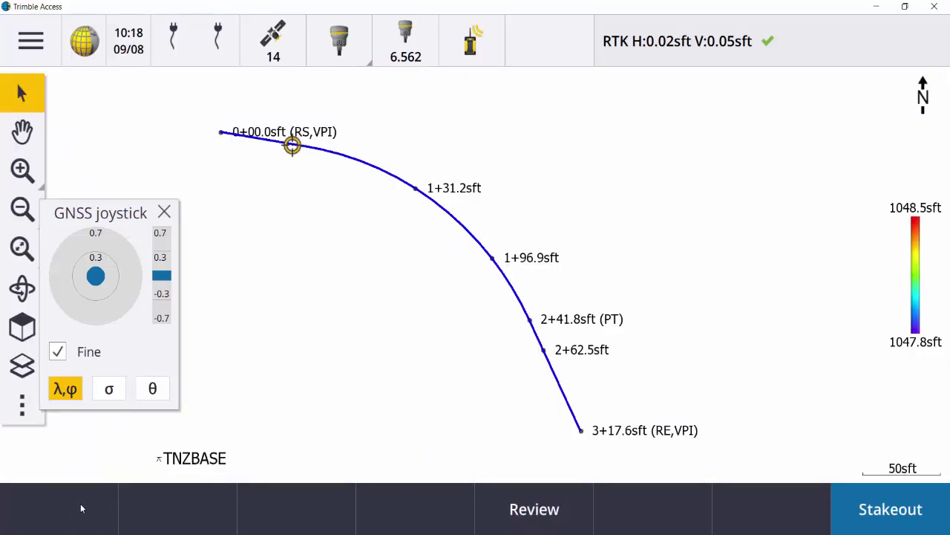
- Reselect the alignment, reopen its stakeout form to review the available stakeout methods, and close the form
left_click(339, 319)
left_click(362, 168)
key("Return")
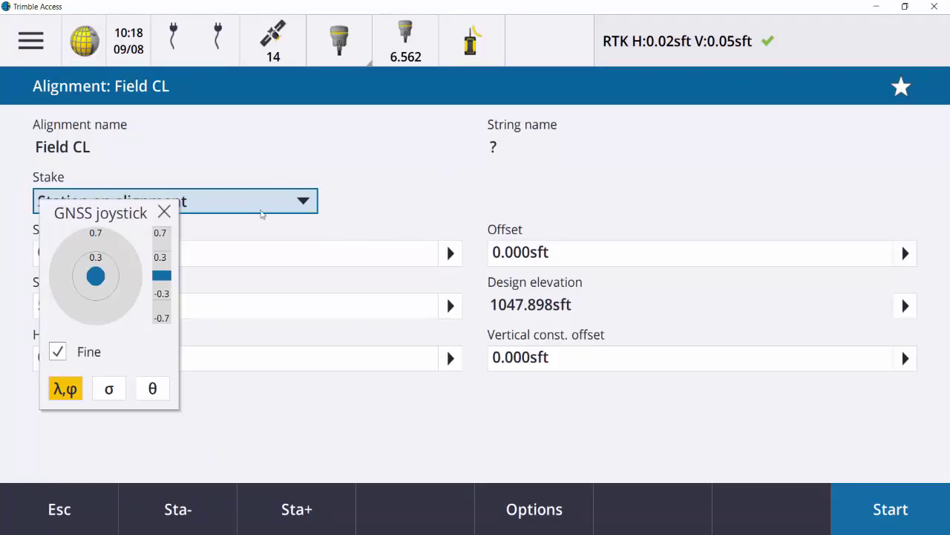
left_click(302, 201)
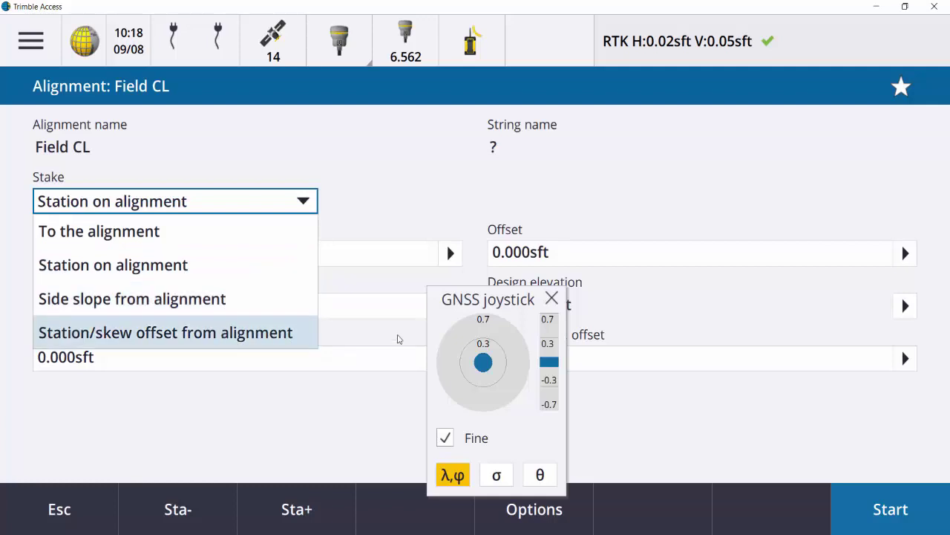
left_click_drag(525, 307, 436, 240)
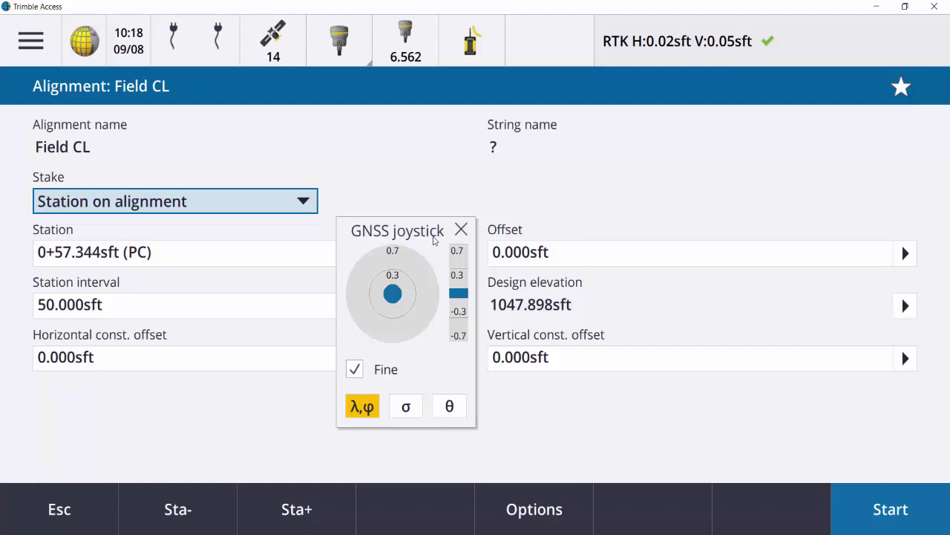
left_click(101, 522)
left_click_drag(404, 231, 128, 242)
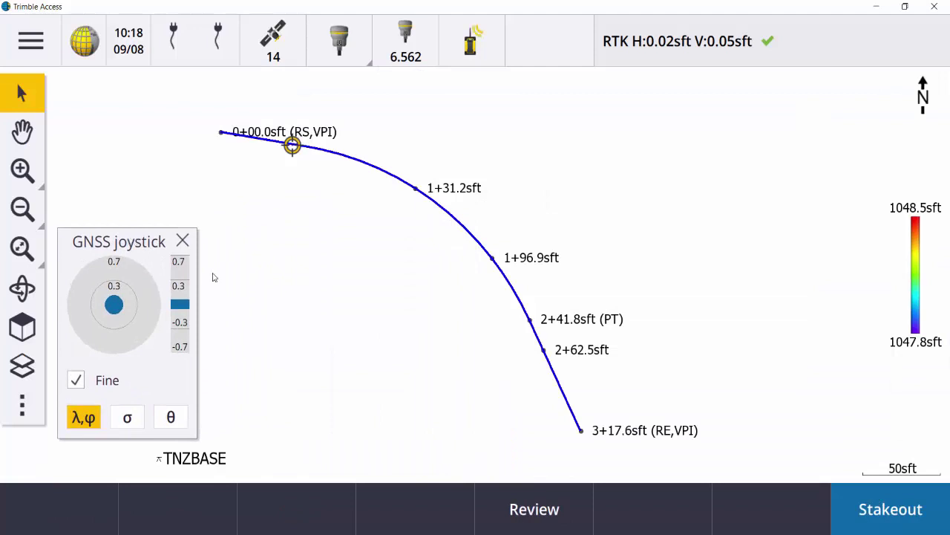